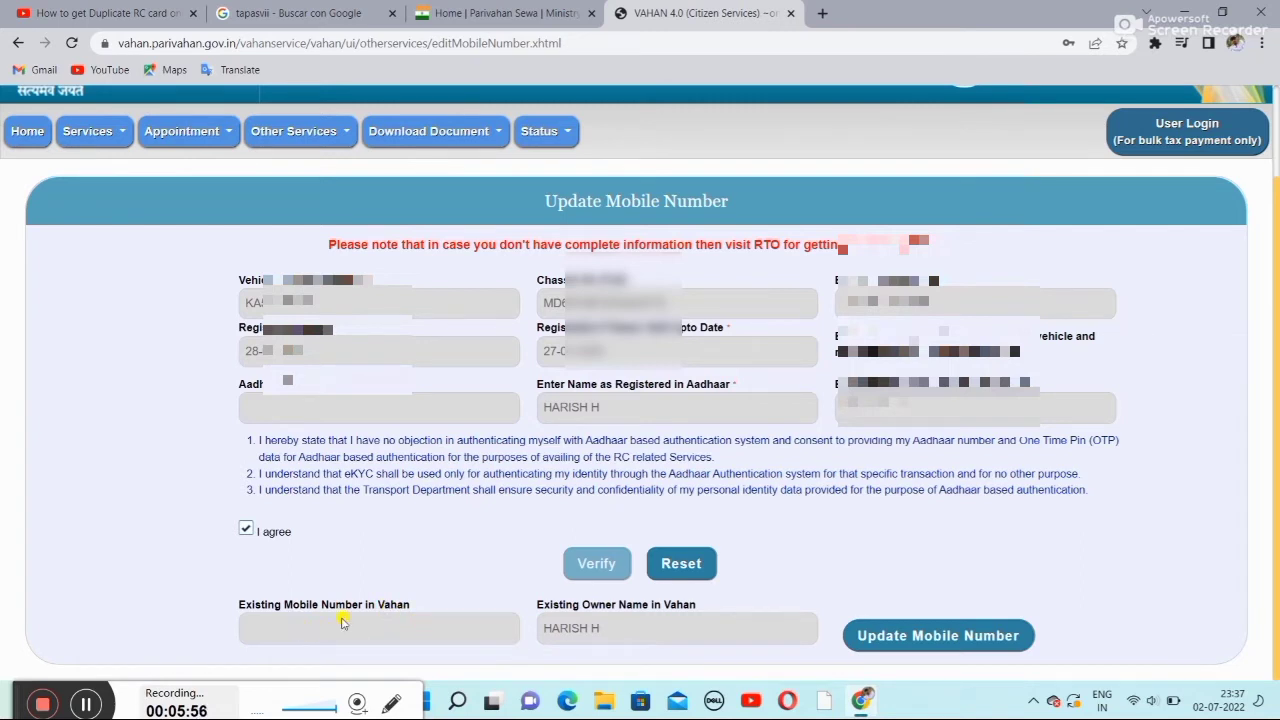
# - Submit the mobile number update and dismiss the success message to return to Online Services
pyautogui.click(908, 635)
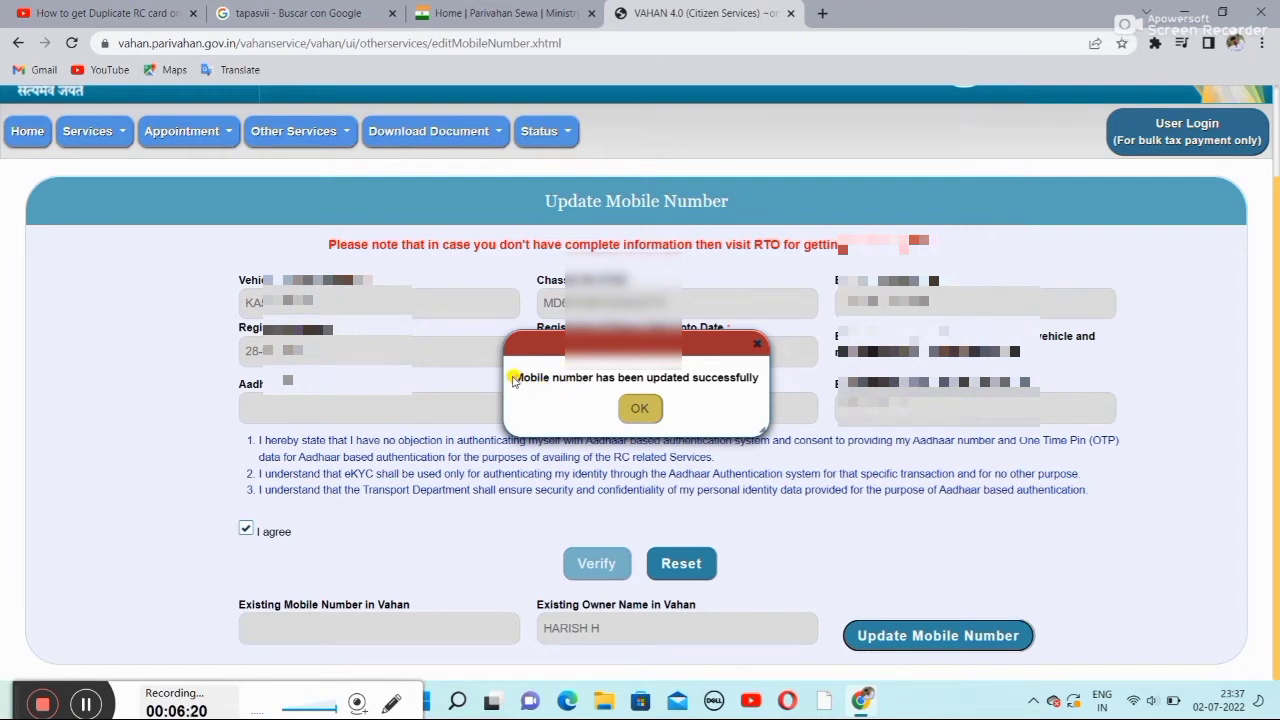
pyautogui.moveTo(516, 377); pyautogui.dragTo(775, 385)
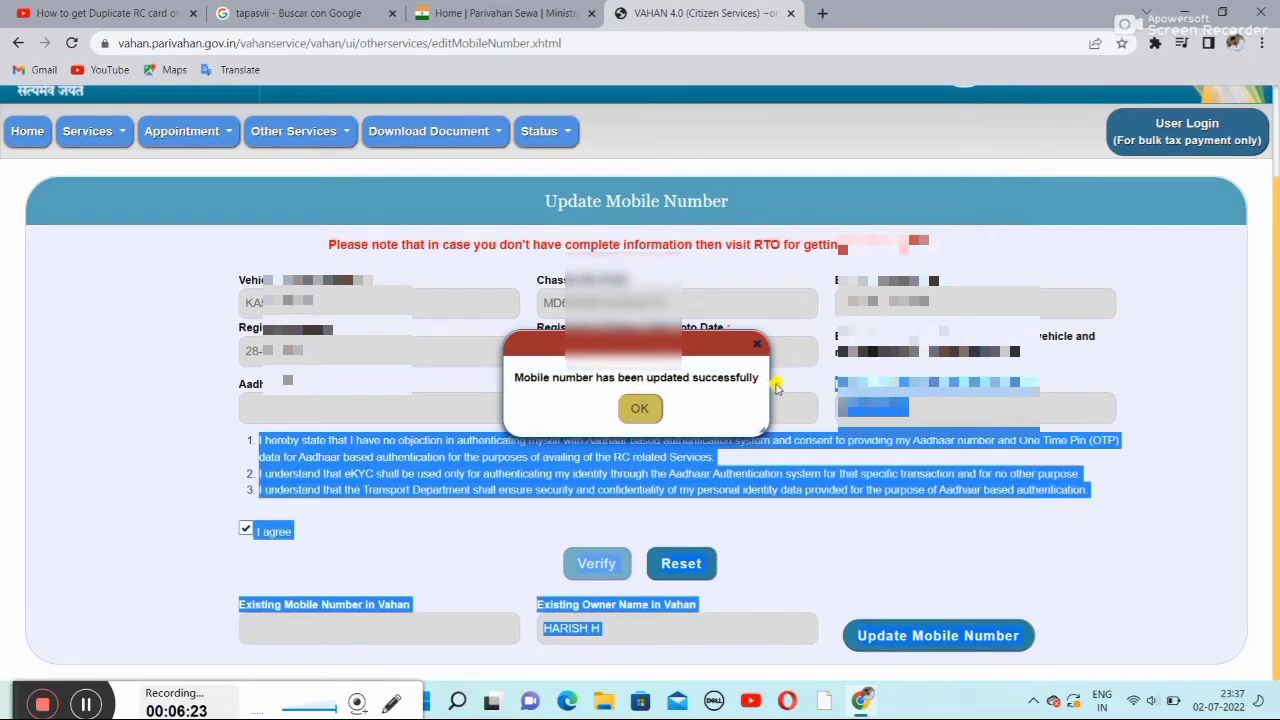
pyautogui.click(639, 410)
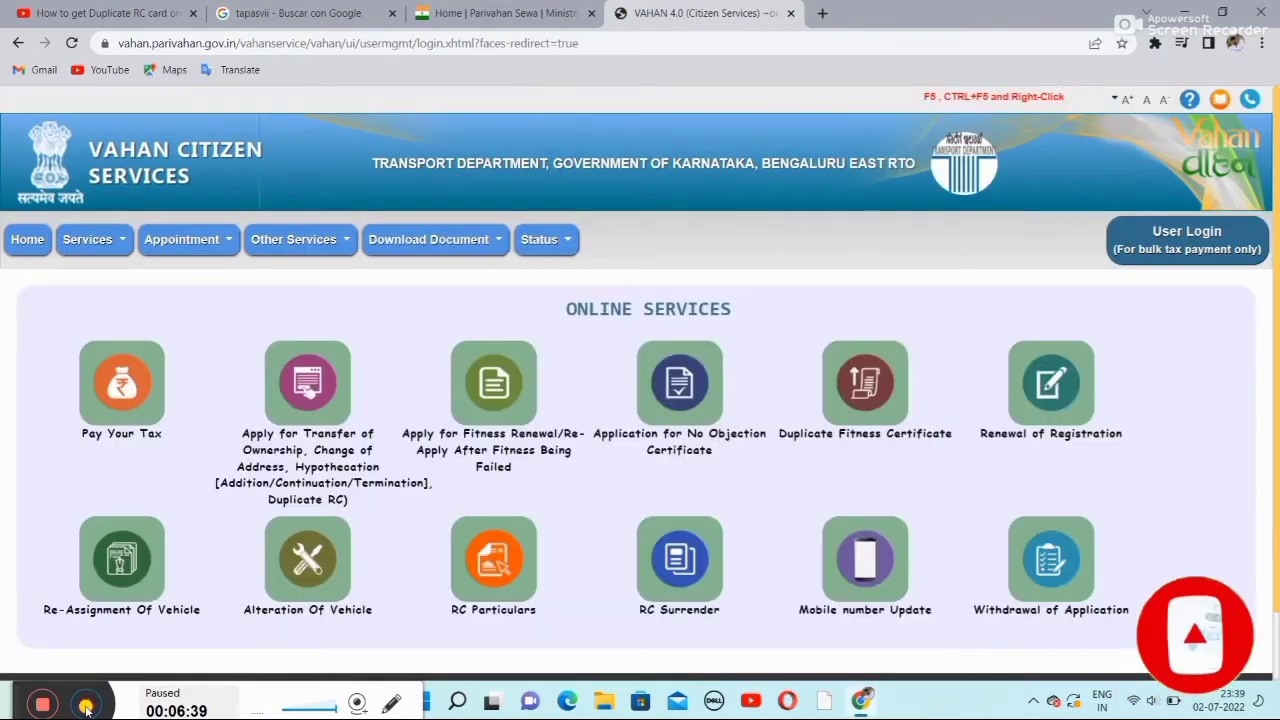
# - Start the Transfer of Ownership/Duplicate RC service and verify the registration number and last five chassis characters
pyautogui.click(86, 706)
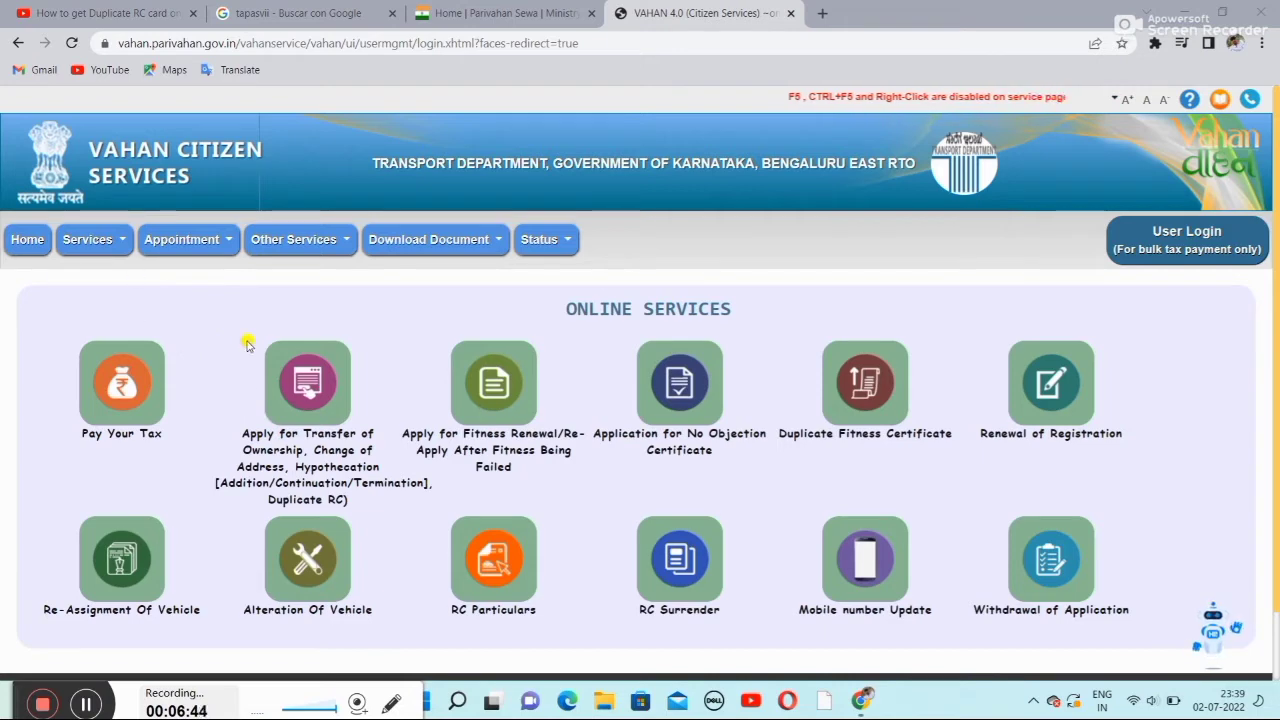
pyautogui.click(312, 398)
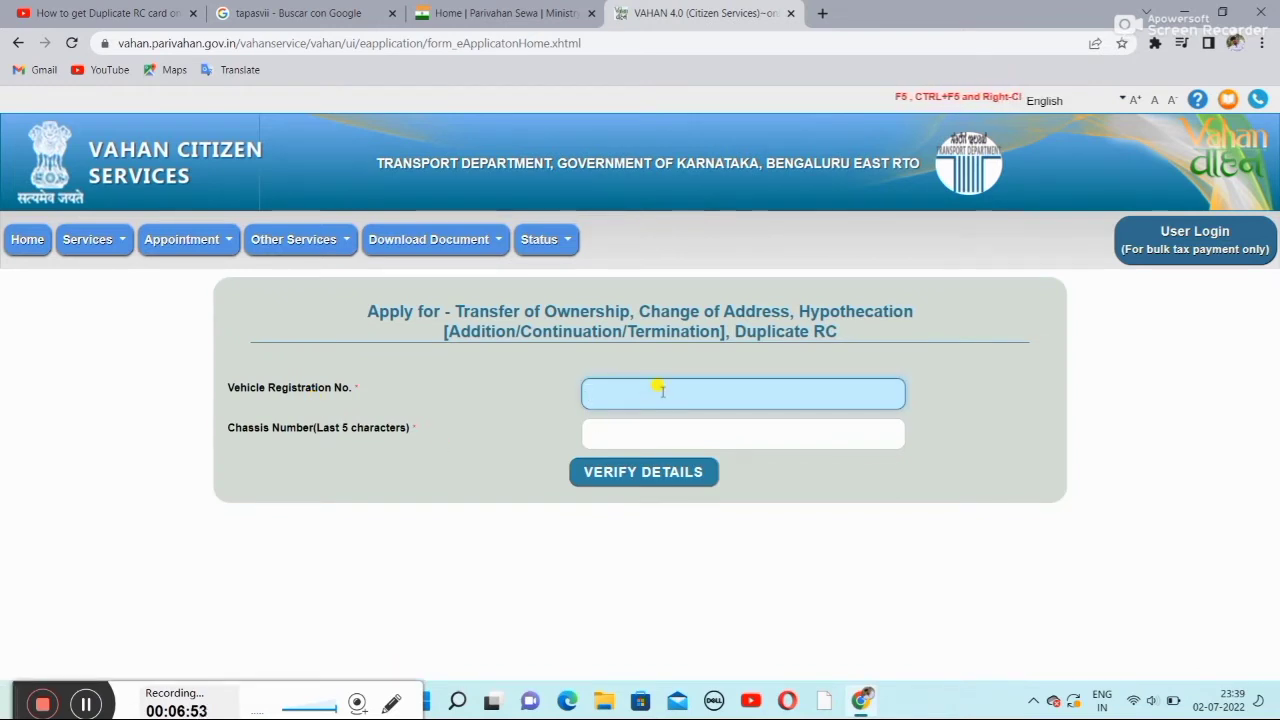
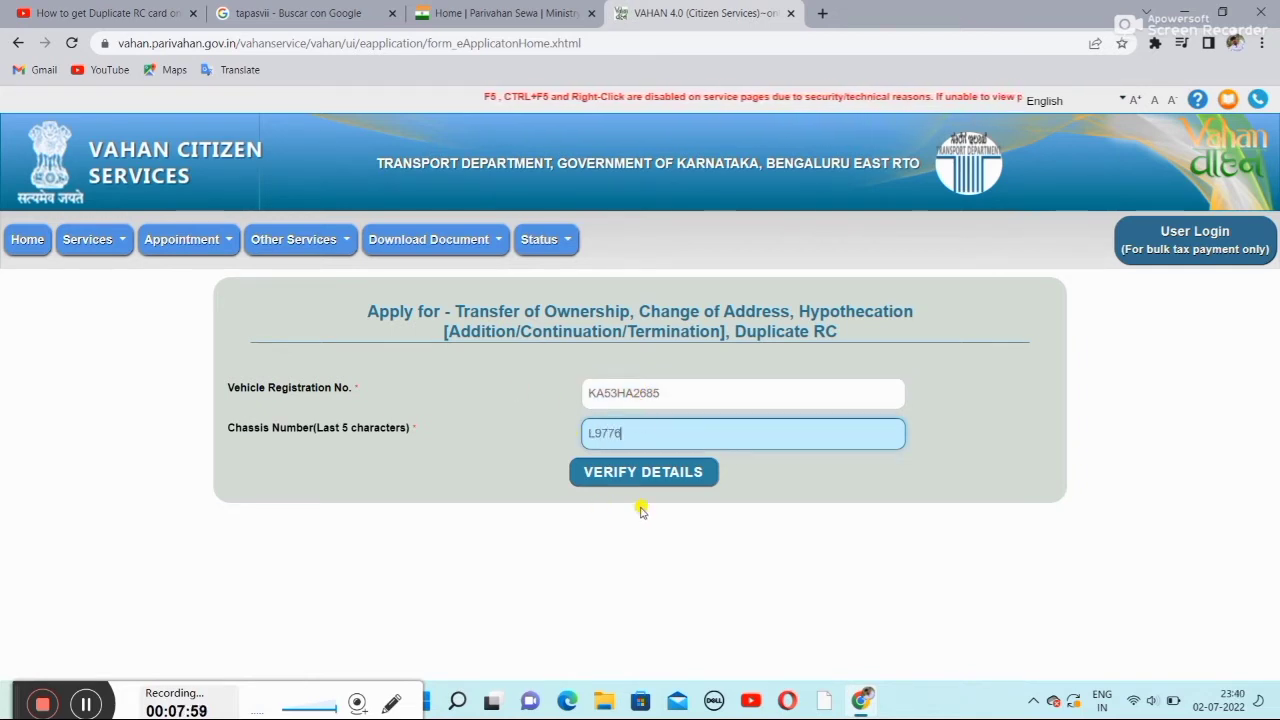
pyautogui.click(640, 473)
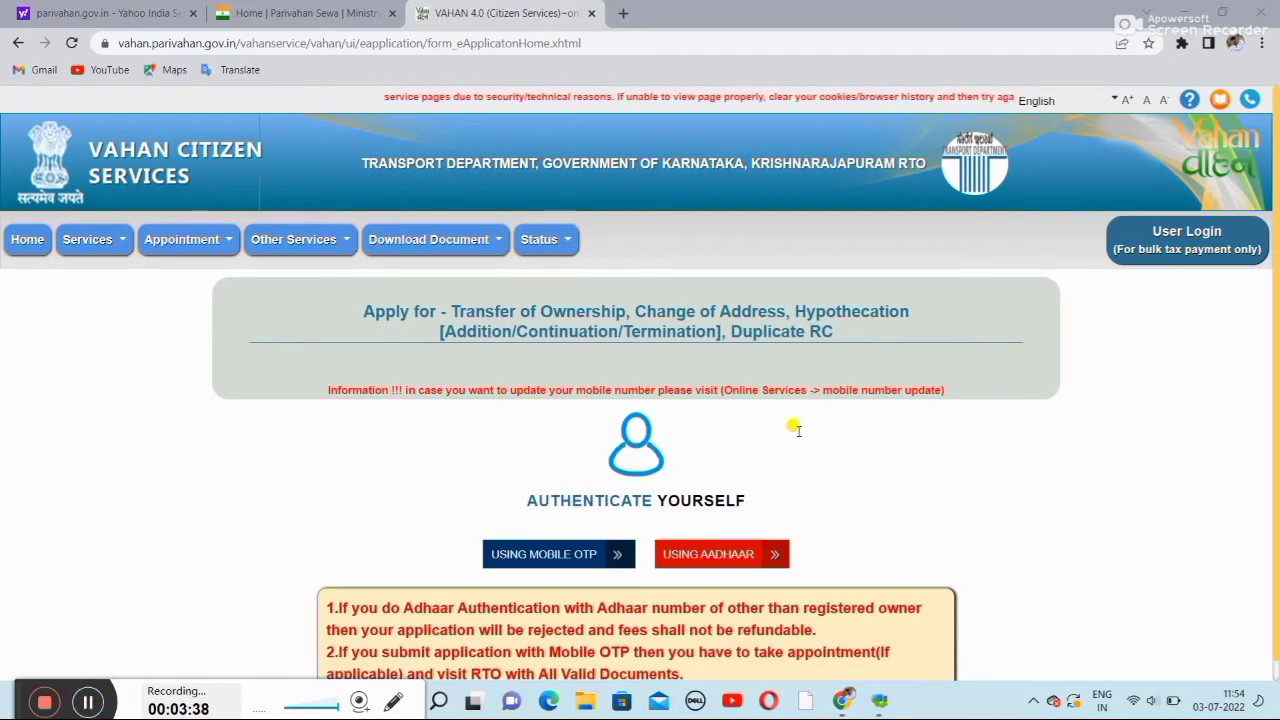
# - Review the Authenticate Yourself options and choose authentication using Aadhaar
pyautogui.moveTo(524, 490); pyautogui.dragTo(763, 526)
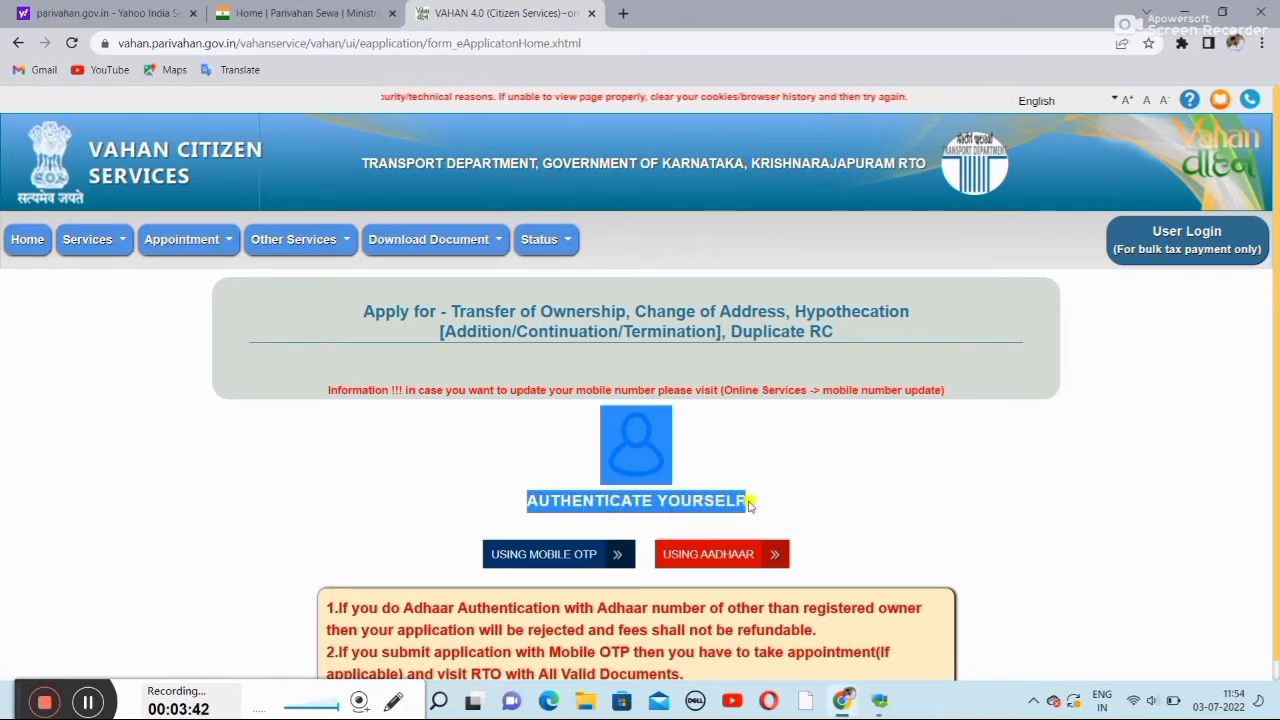
pyautogui.scroll(-1, 700, 500)
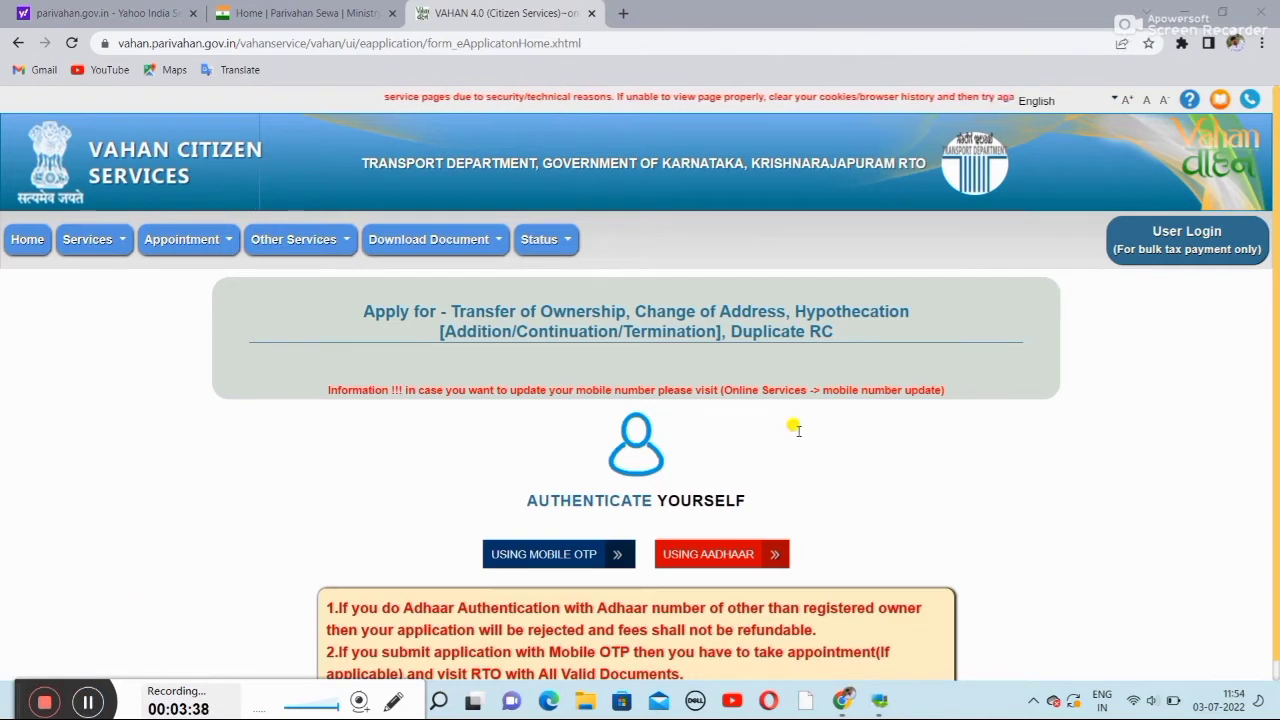
pyautogui.moveTo(606, 484); pyautogui.dragTo(762, 527)
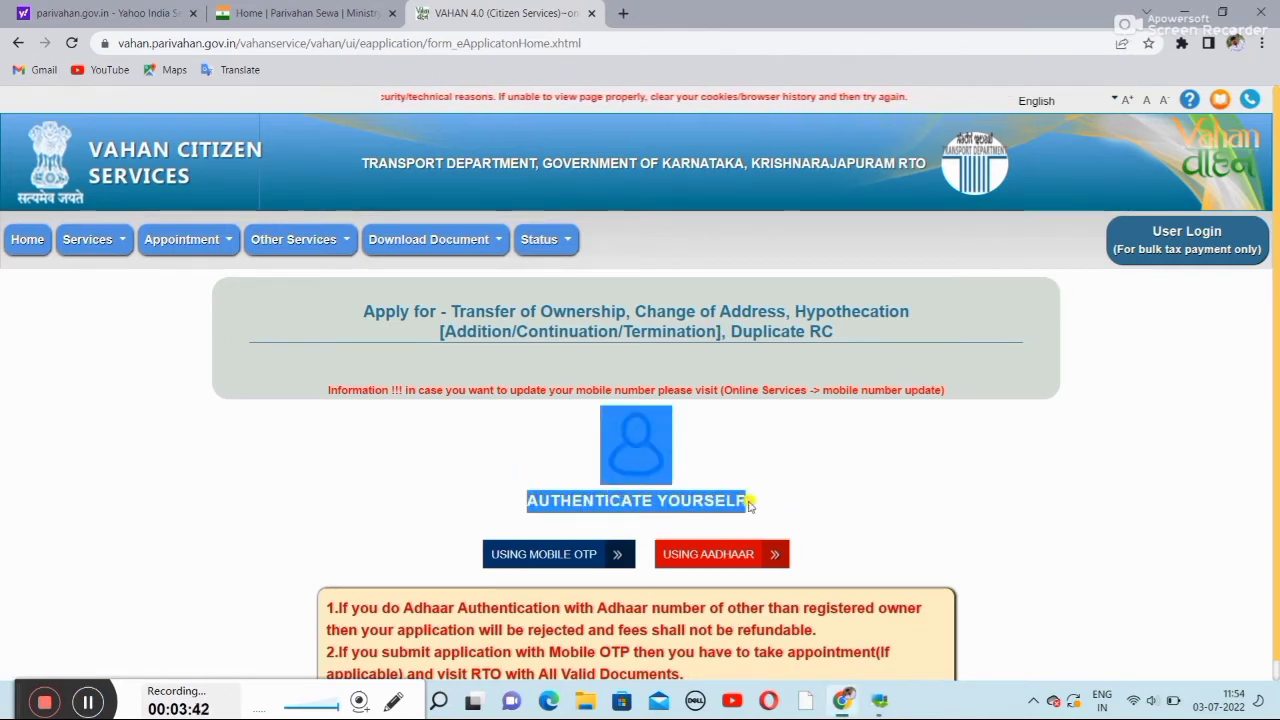
pyautogui.scroll(-1, 822, 487)
pyautogui.scroll(-1, 822, 487)
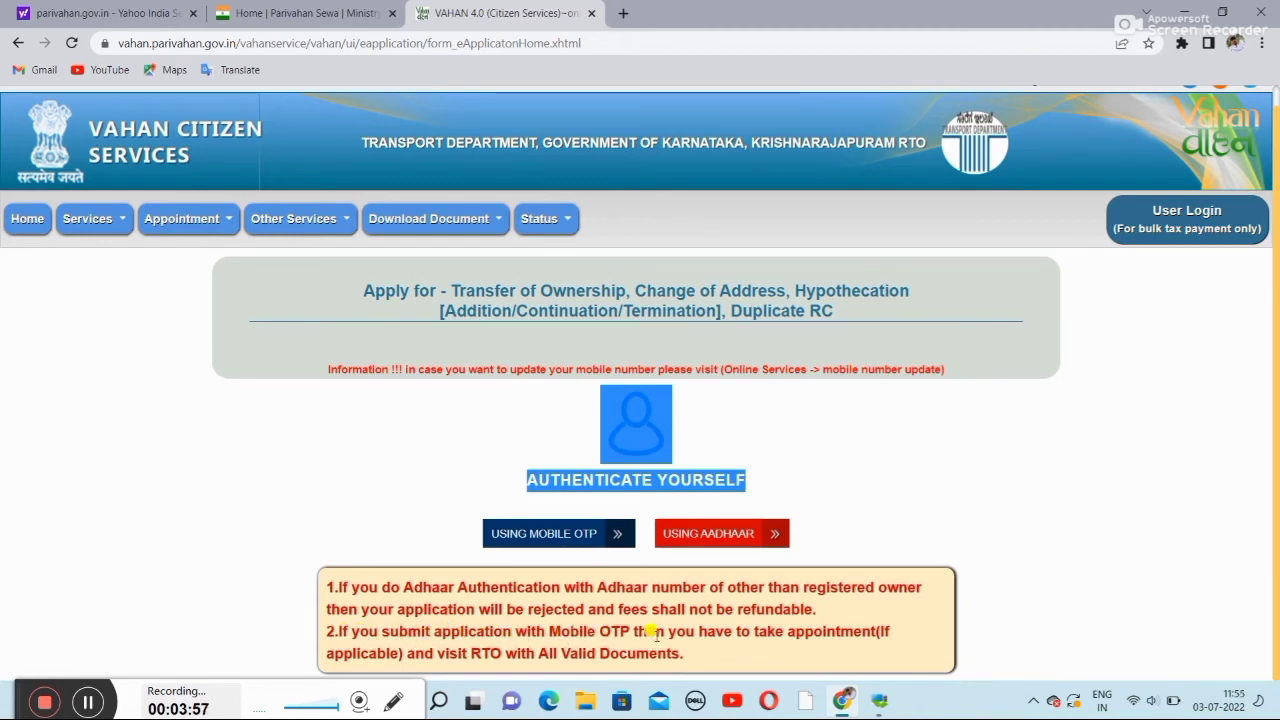
pyautogui.click(735, 543)
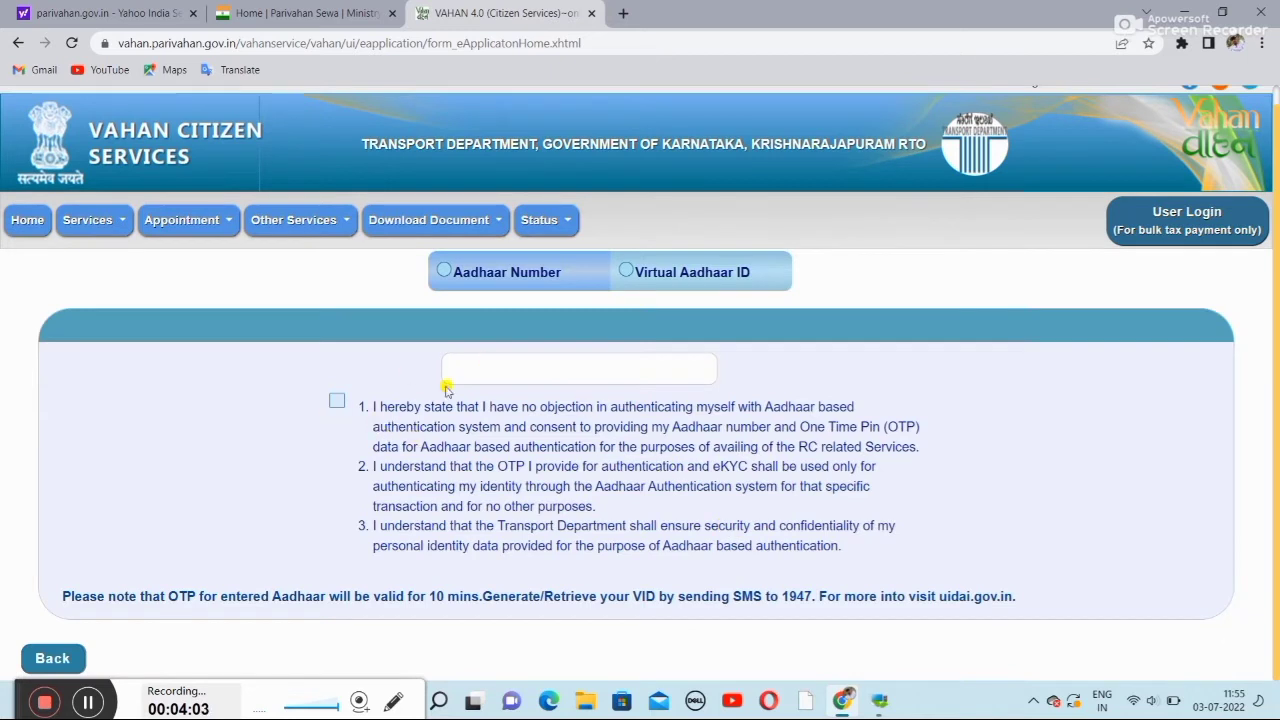
# - Authenticate by Aadhaar number with consent given, requesting and validating the Aadhaar OTP
pyautogui.click(445, 271)
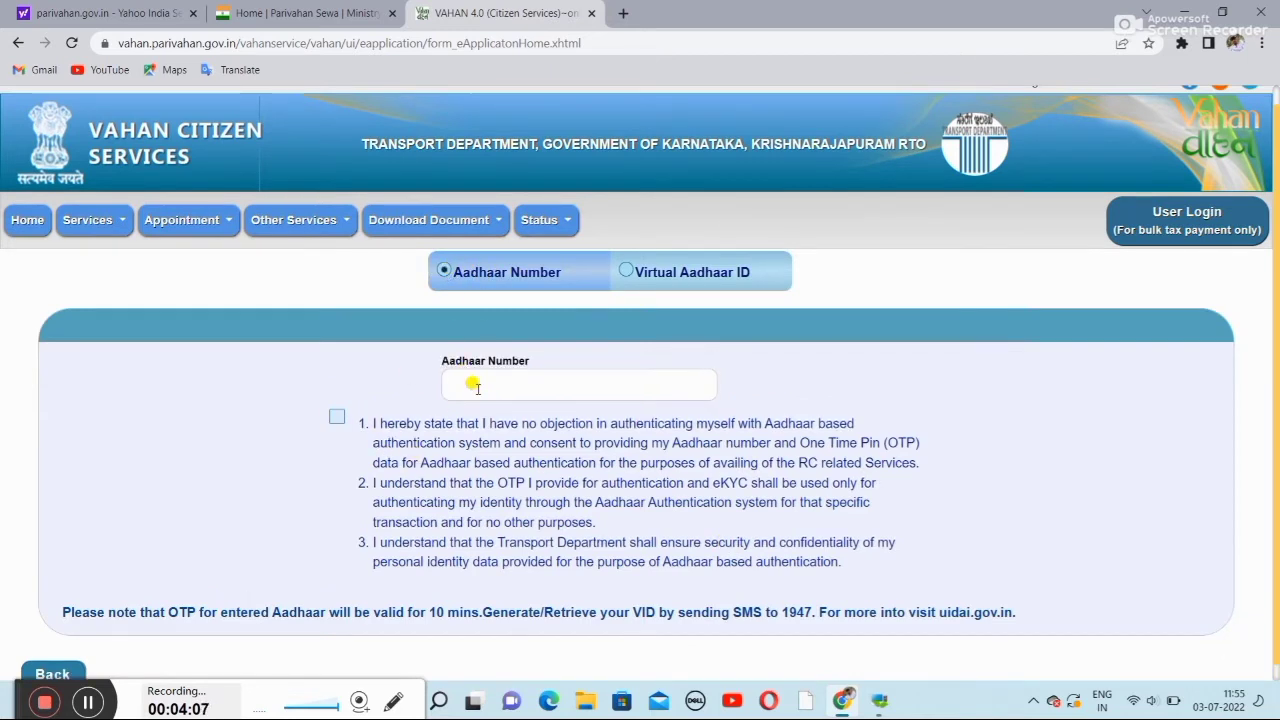
pyautogui.click(477, 388)
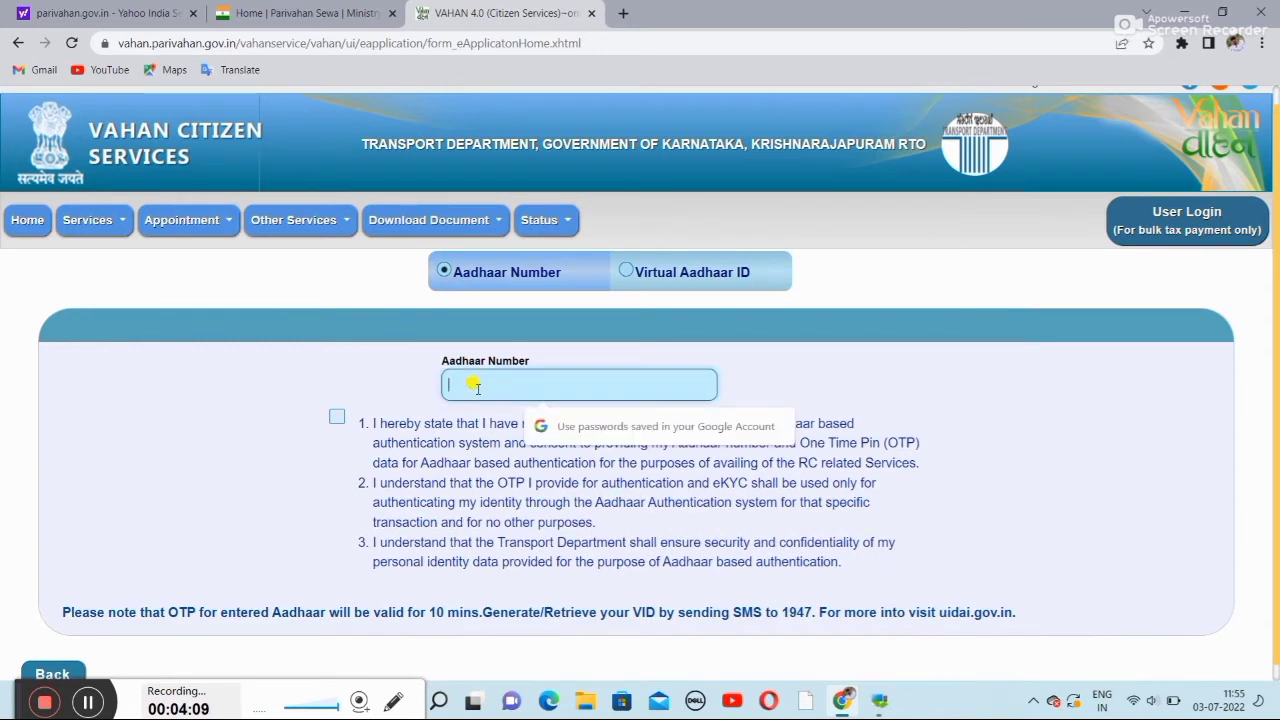
pyautogui.write('1')
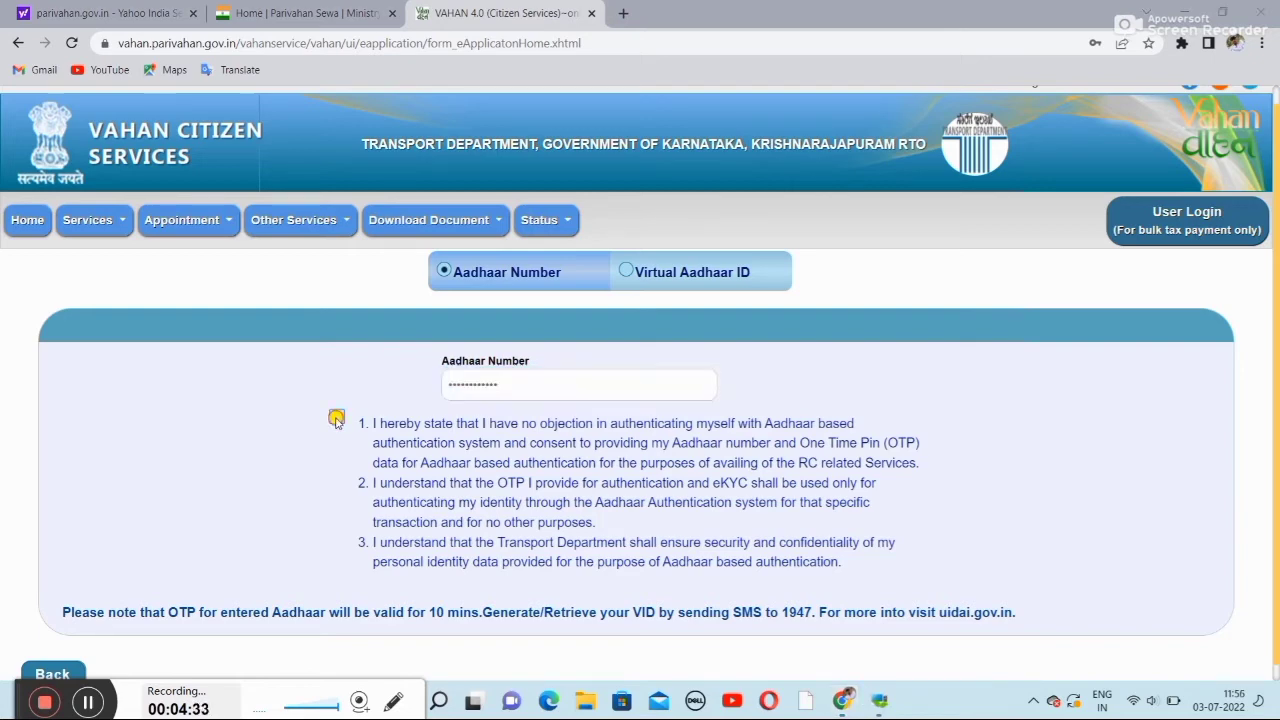
pyautogui.click(336, 418)
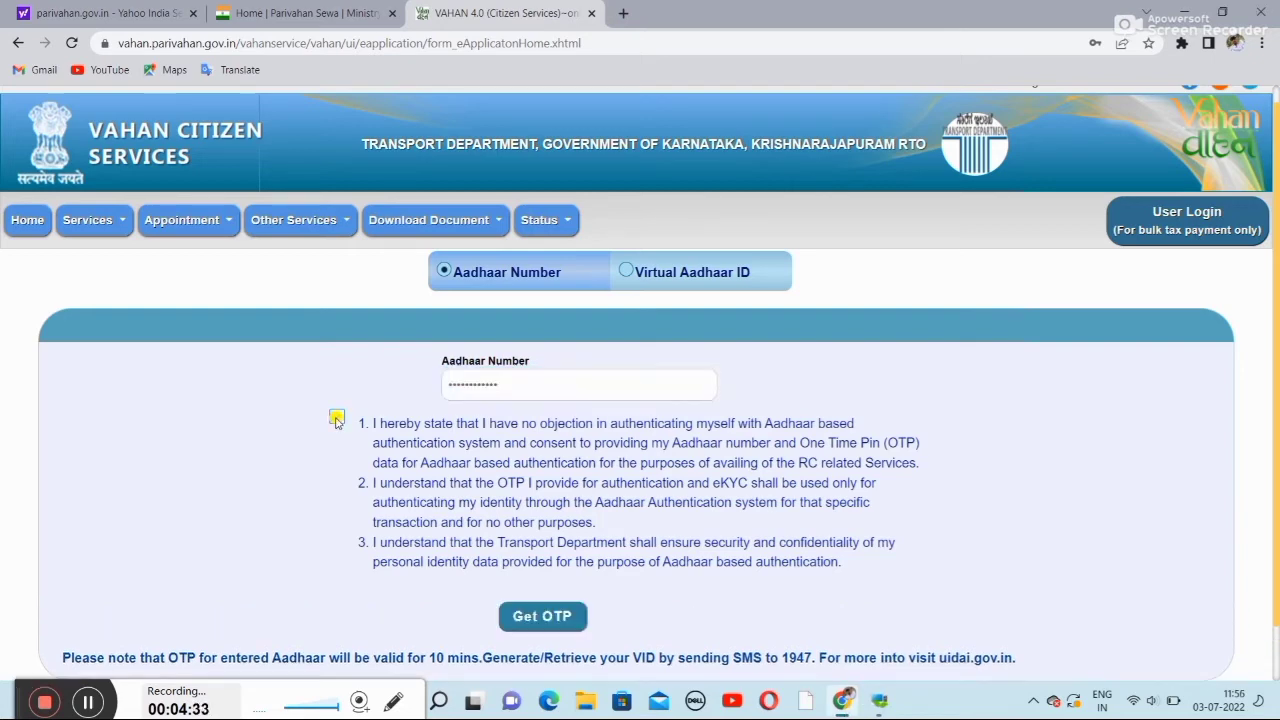
pyautogui.click(546, 620)
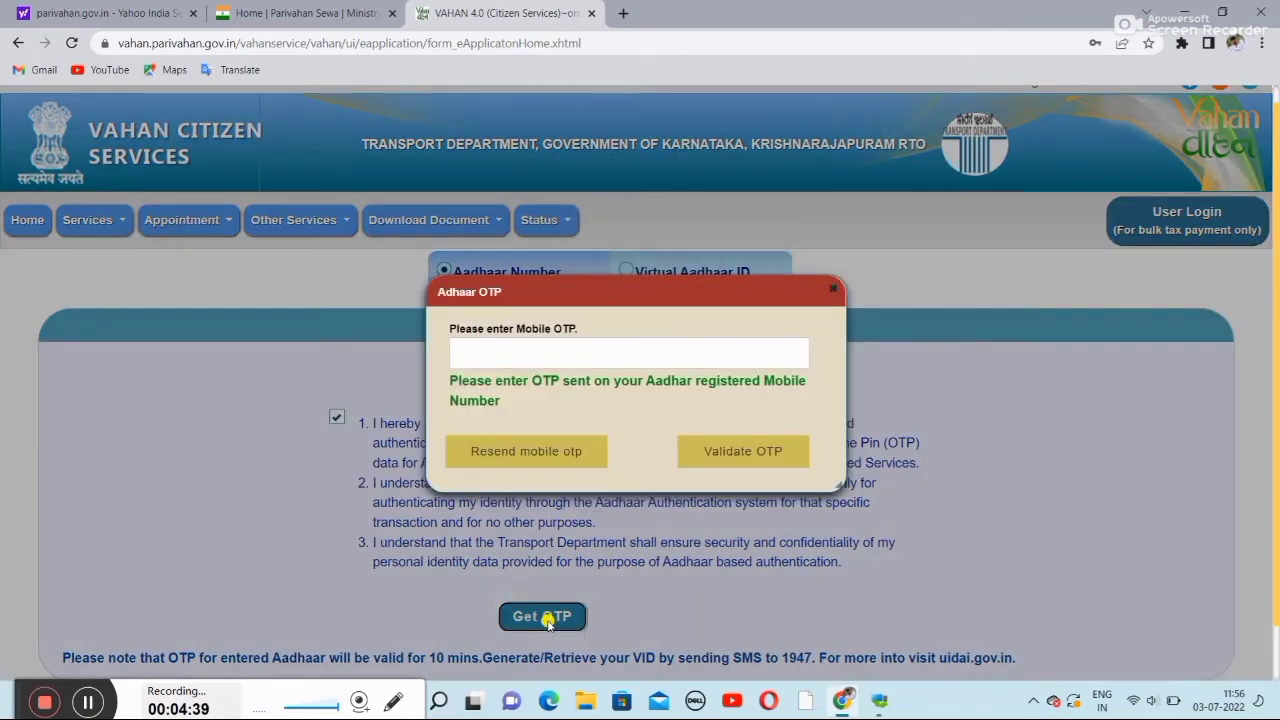
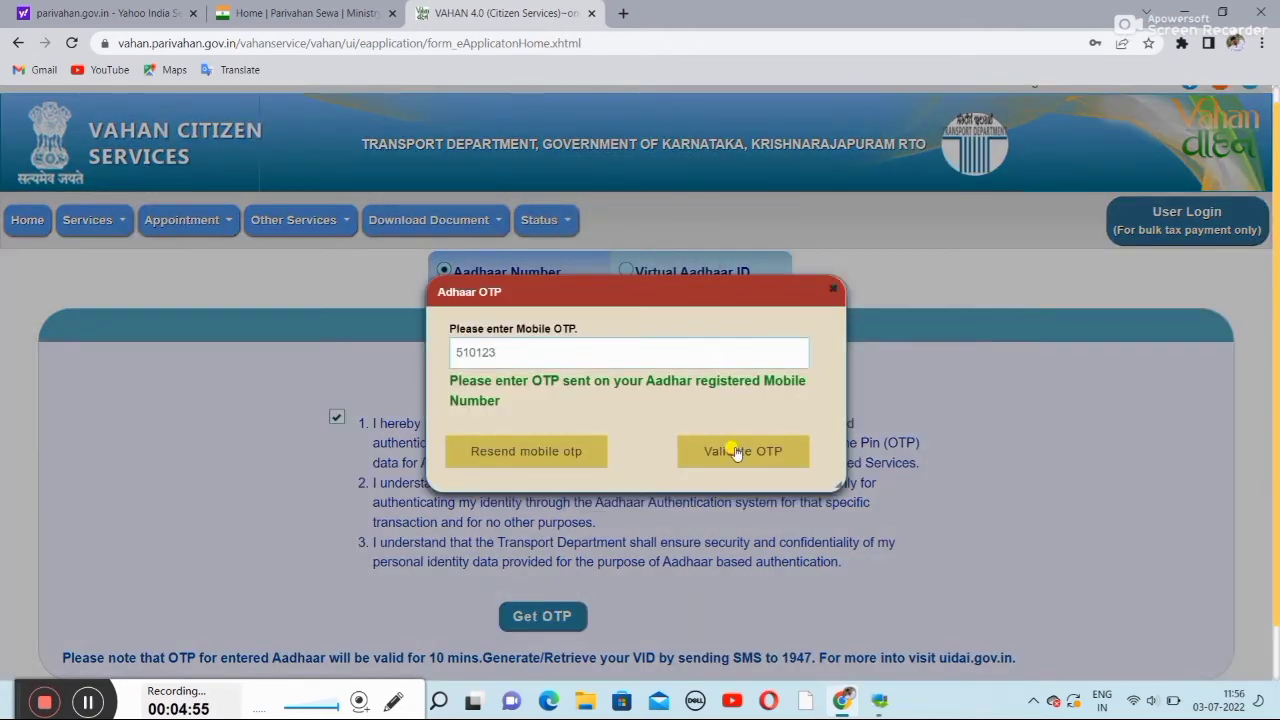
pyautogui.click(737, 452)
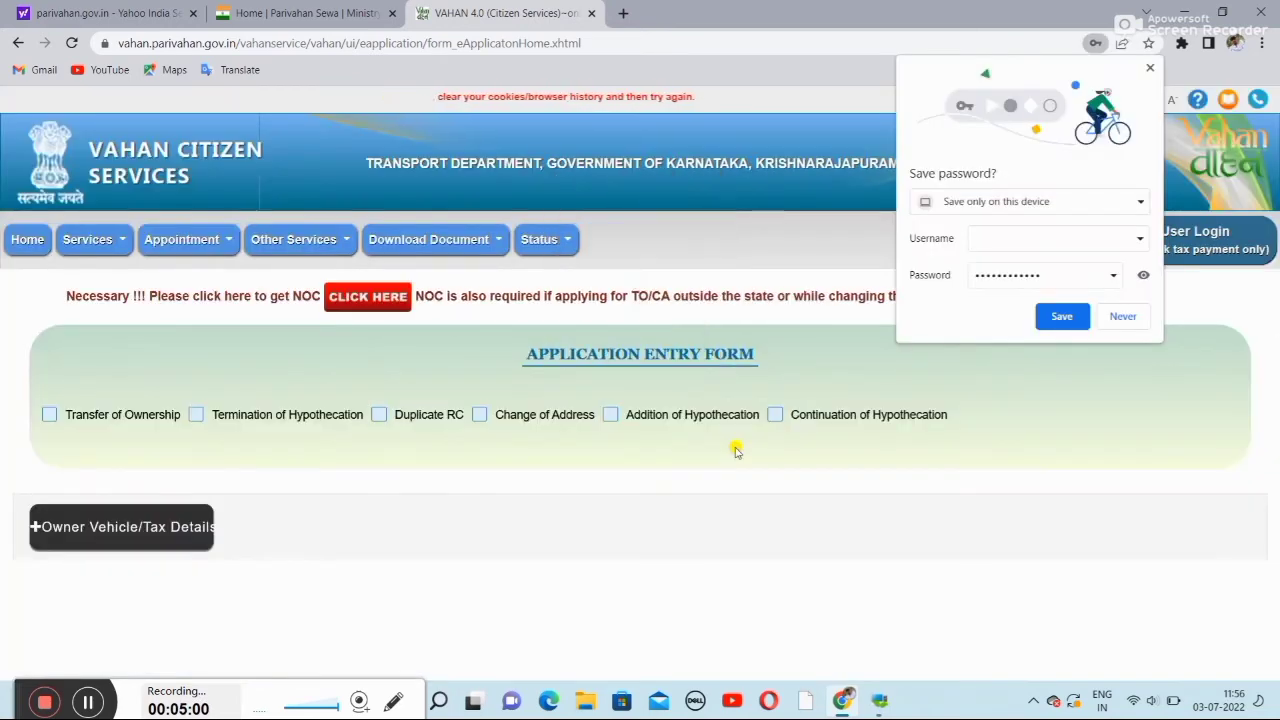
# - Decline saving the password and tick the Duplicate RC service on the Application Entry Form
pyautogui.click(925, 230)
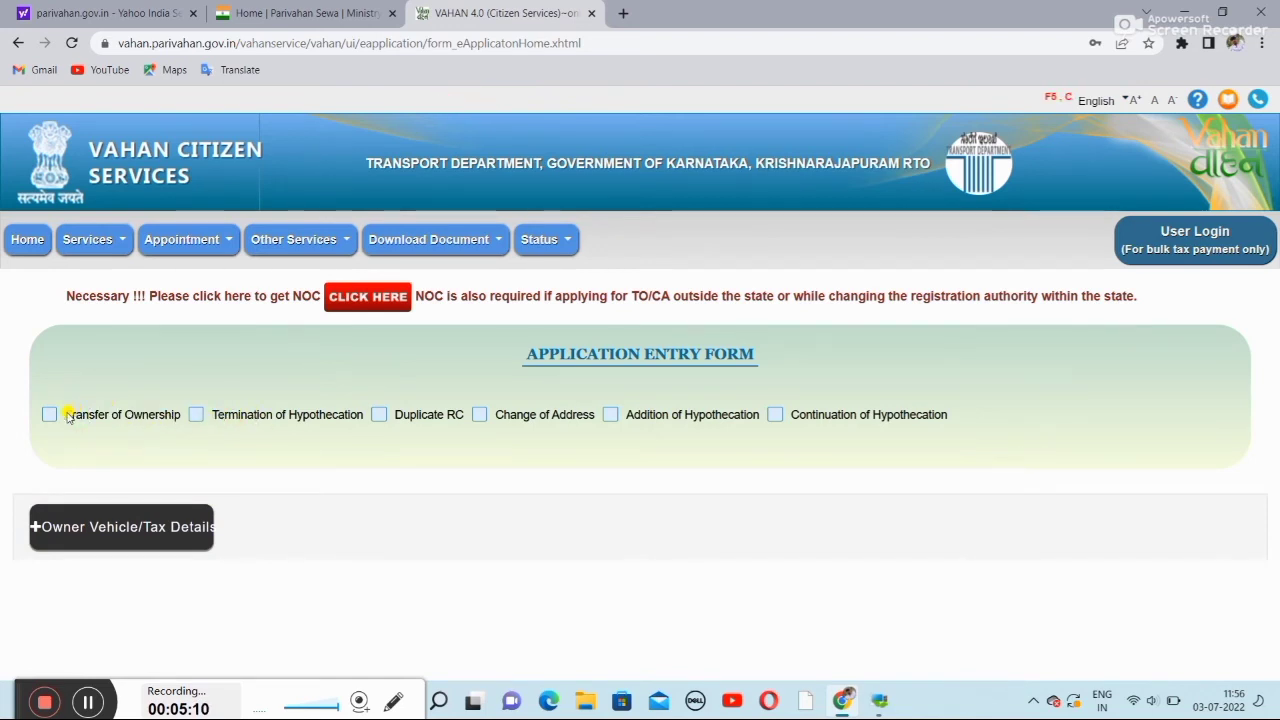
pyautogui.moveTo(67, 416); pyautogui.dragTo(181, 417)
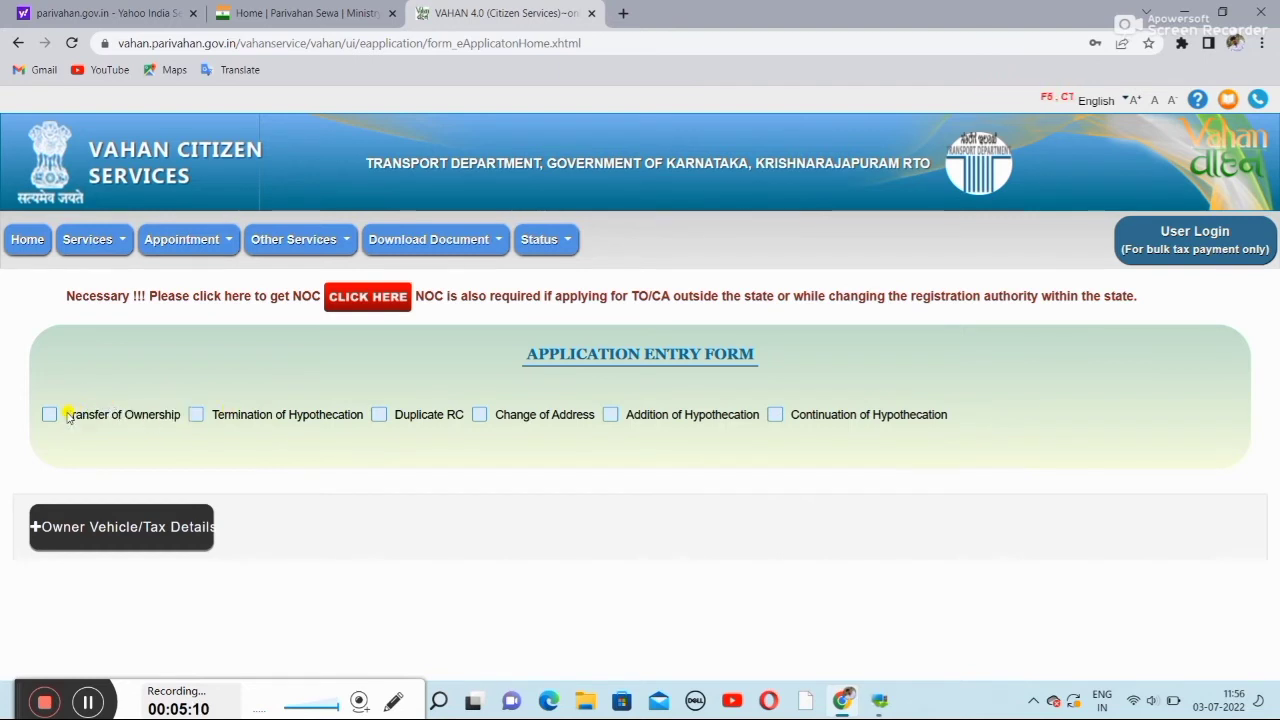
pyautogui.moveTo(67, 416); pyautogui.dragTo(182, 418)
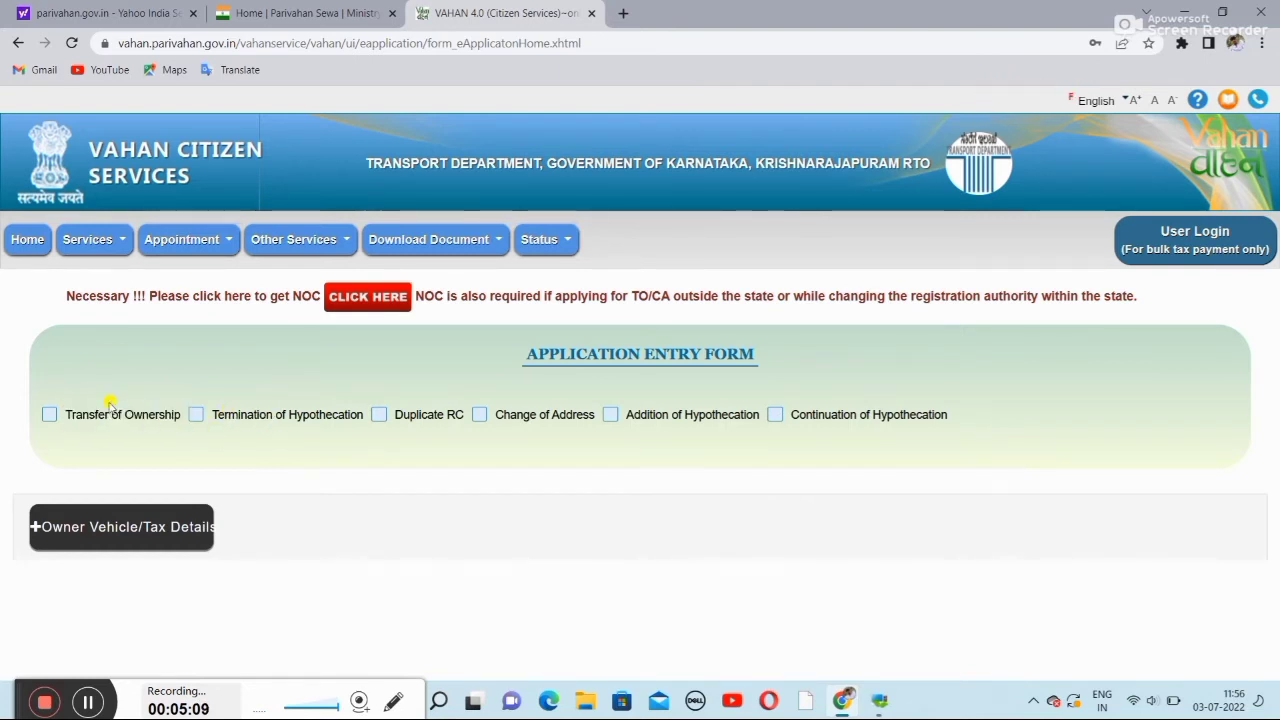
pyautogui.moveTo(67, 416); pyautogui.dragTo(348, 421)
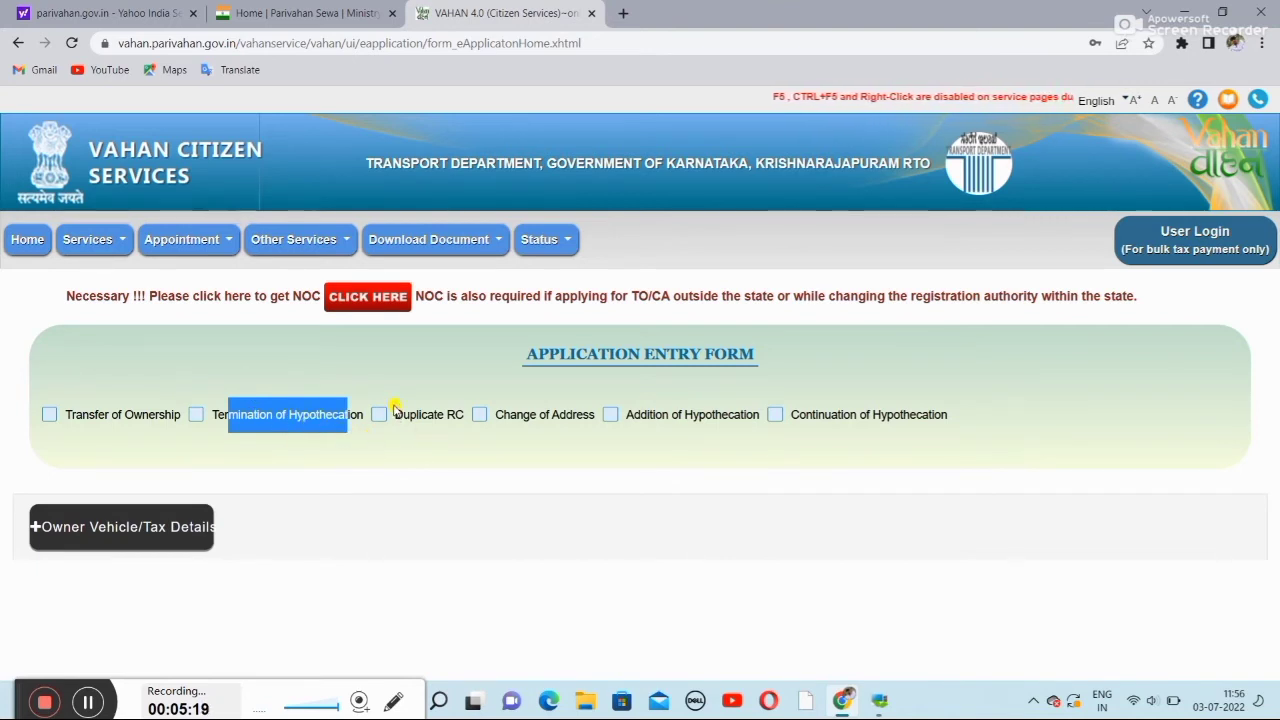
pyautogui.moveTo(394, 408); pyautogui.dragTo(745, 421)
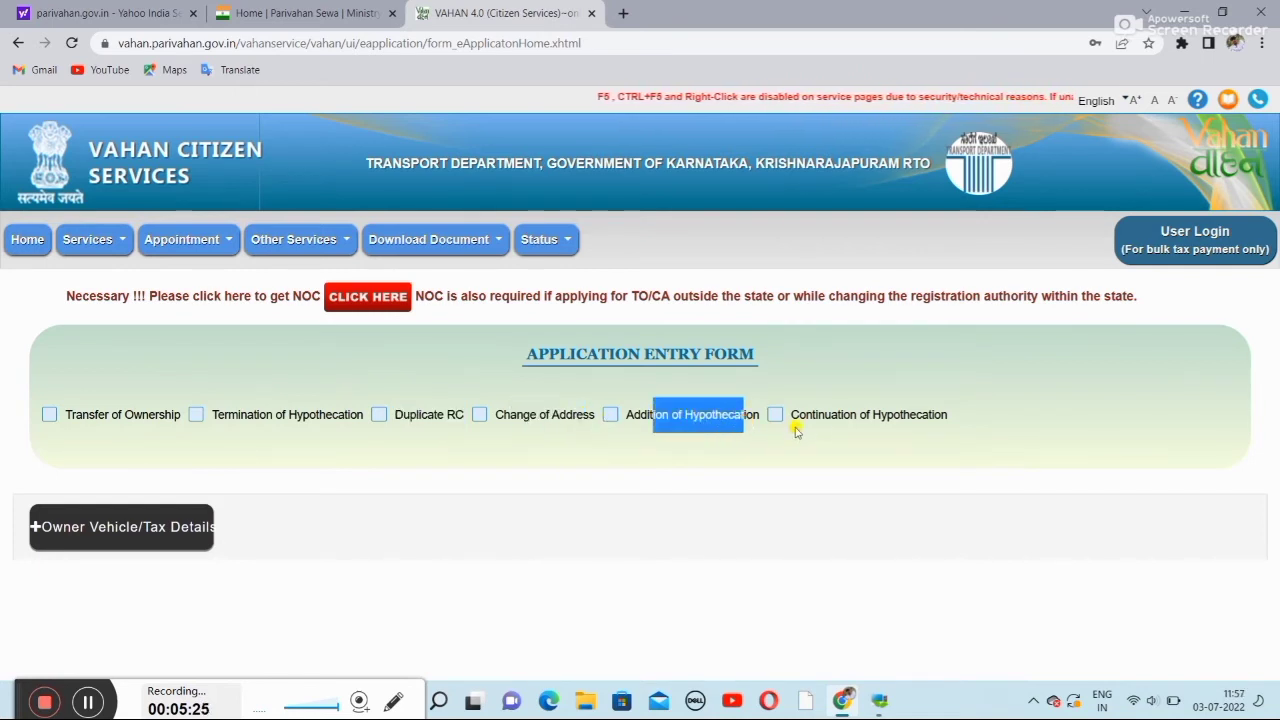
pyautogui.moveTo(826, 414); pyautogui.dragTo(916, 424)
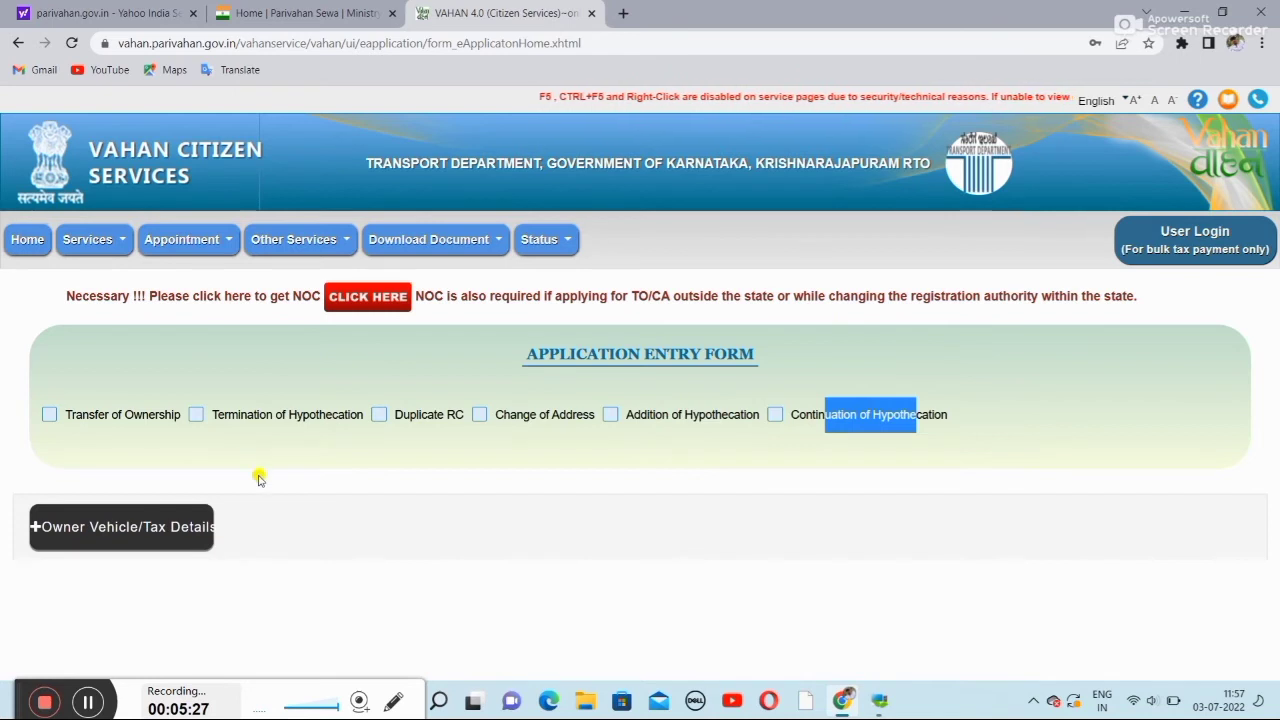
pyautogui.click(375, 418)
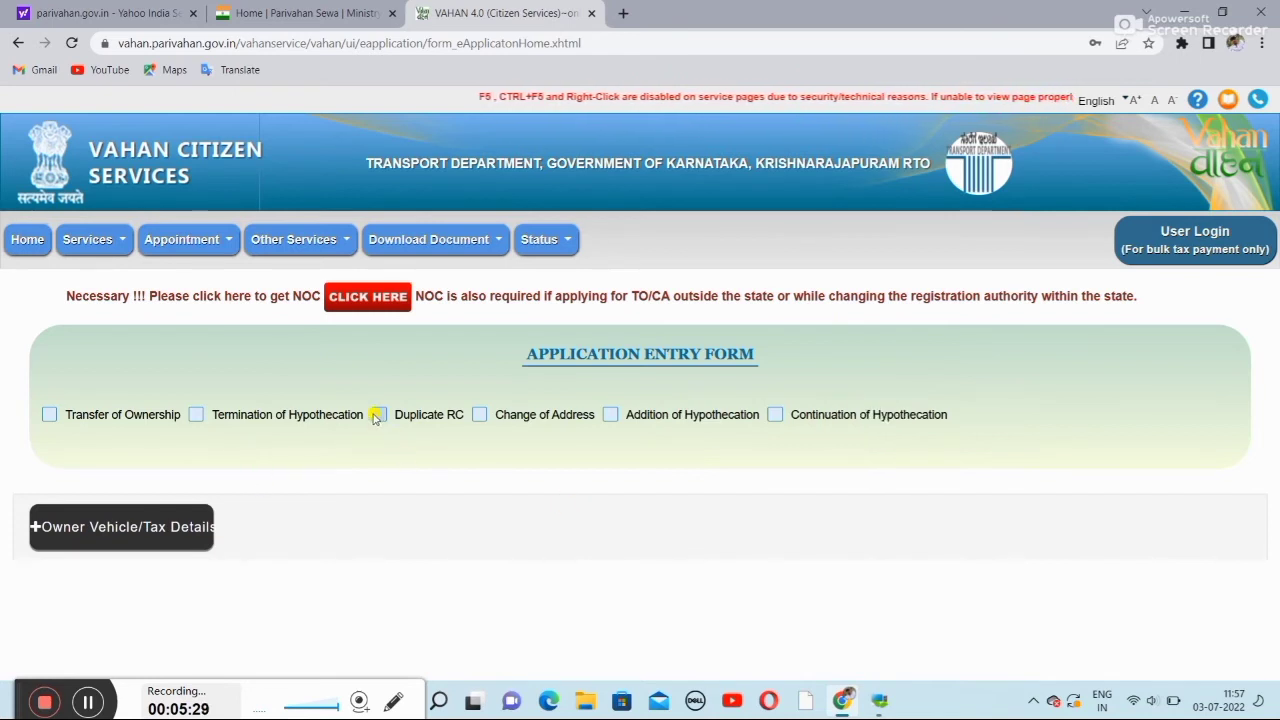
pyautogui.click(378, 415)
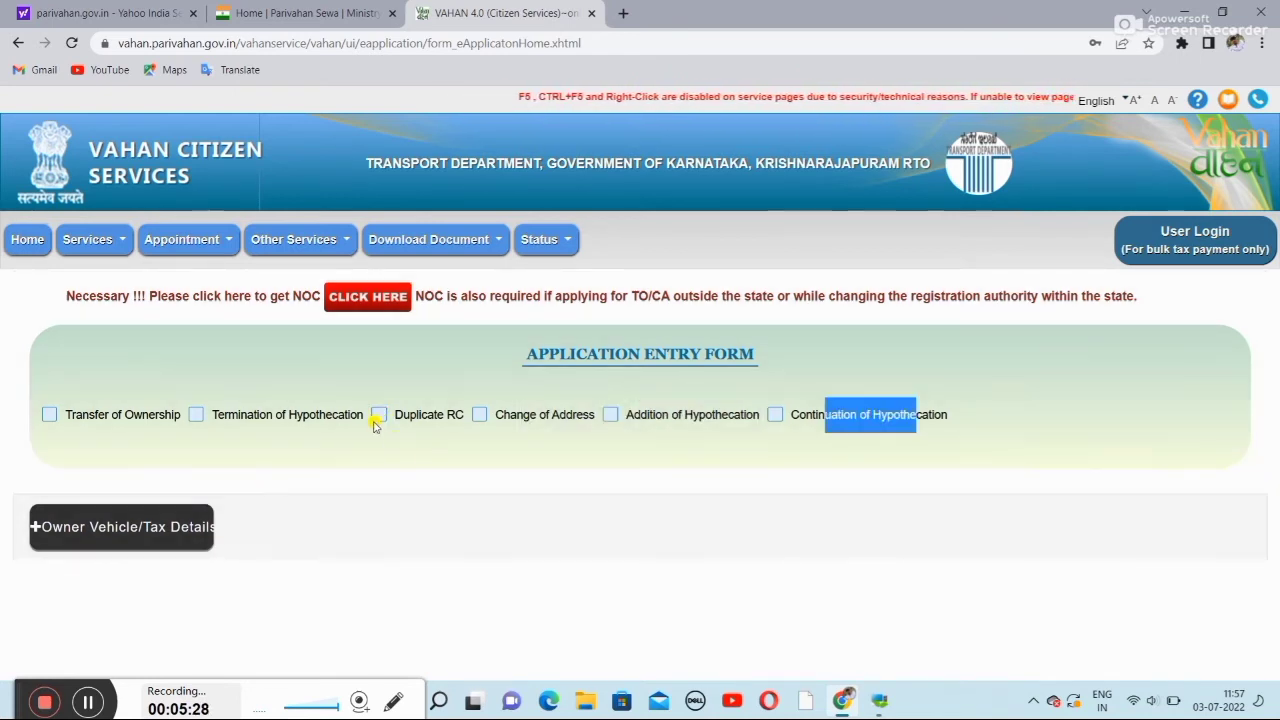
pyautogui.click(380, 414)
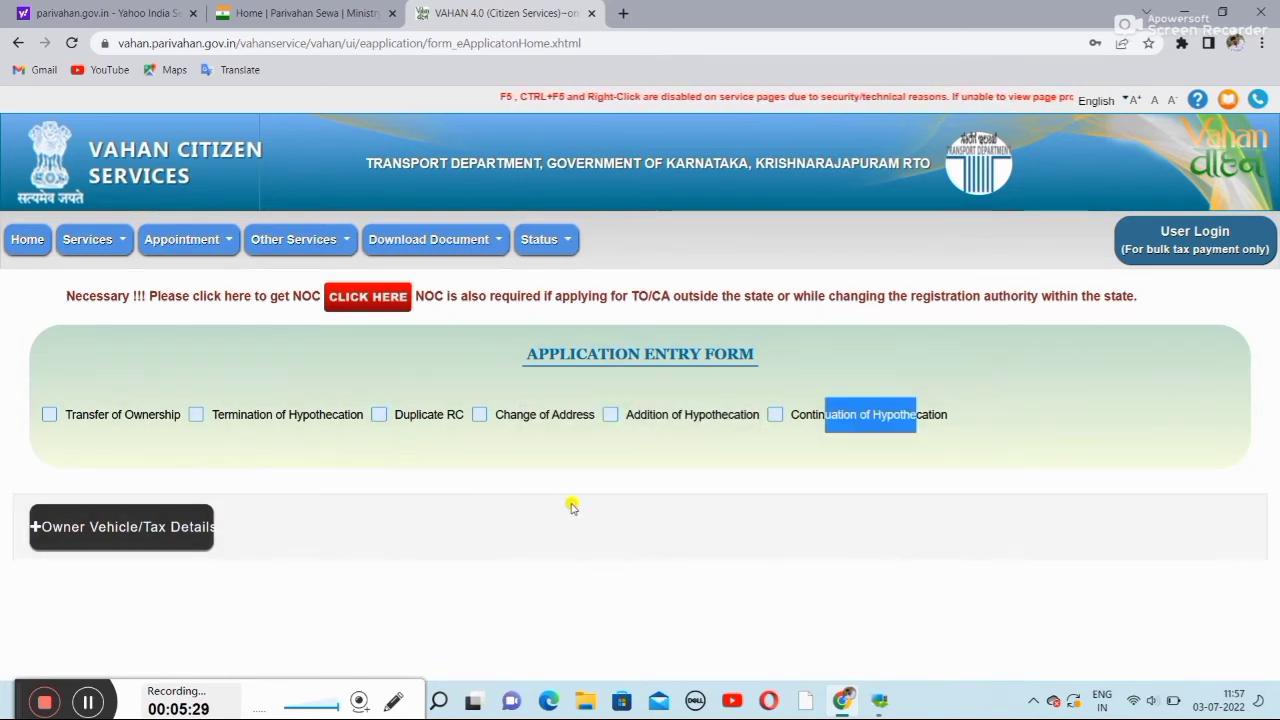
pyautogui.click(380, 415)
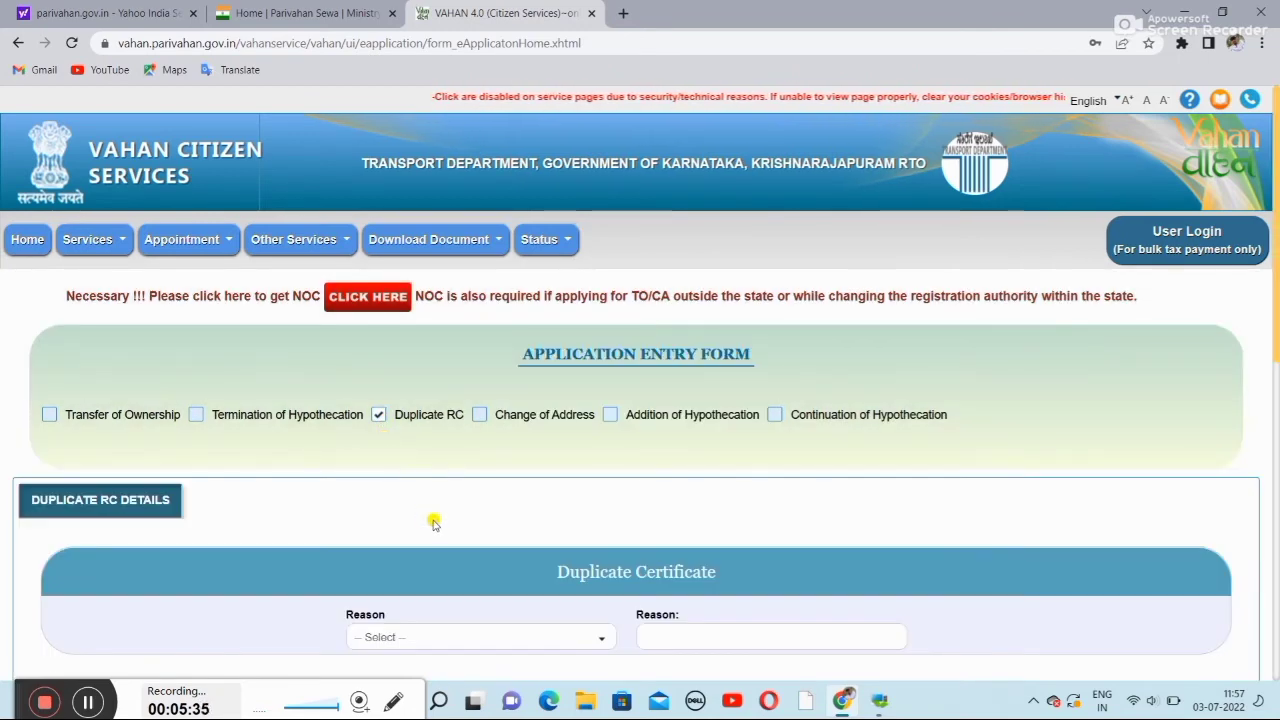
pyautogui.scroll(-3, 434, 523)
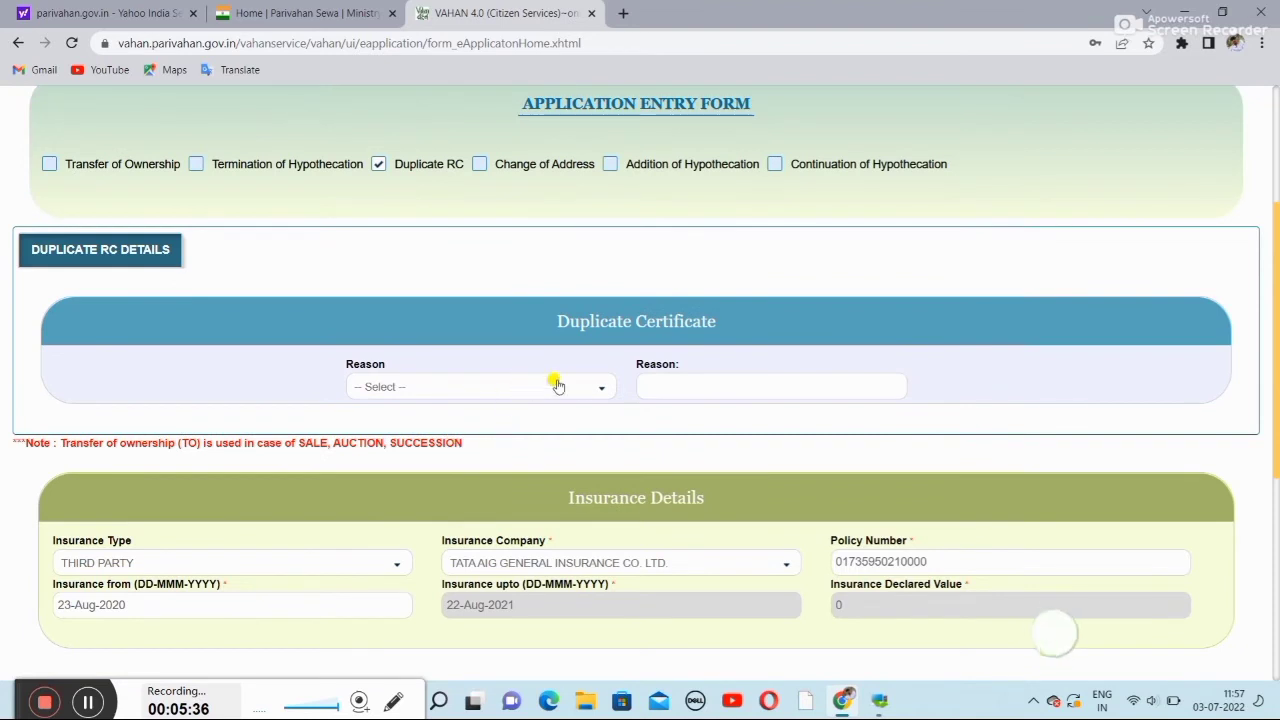
# - Set the Duplicate RC reason to OTHER with 'PALSTIC CARD' as the written reason
pyautogui.click(590, 389)
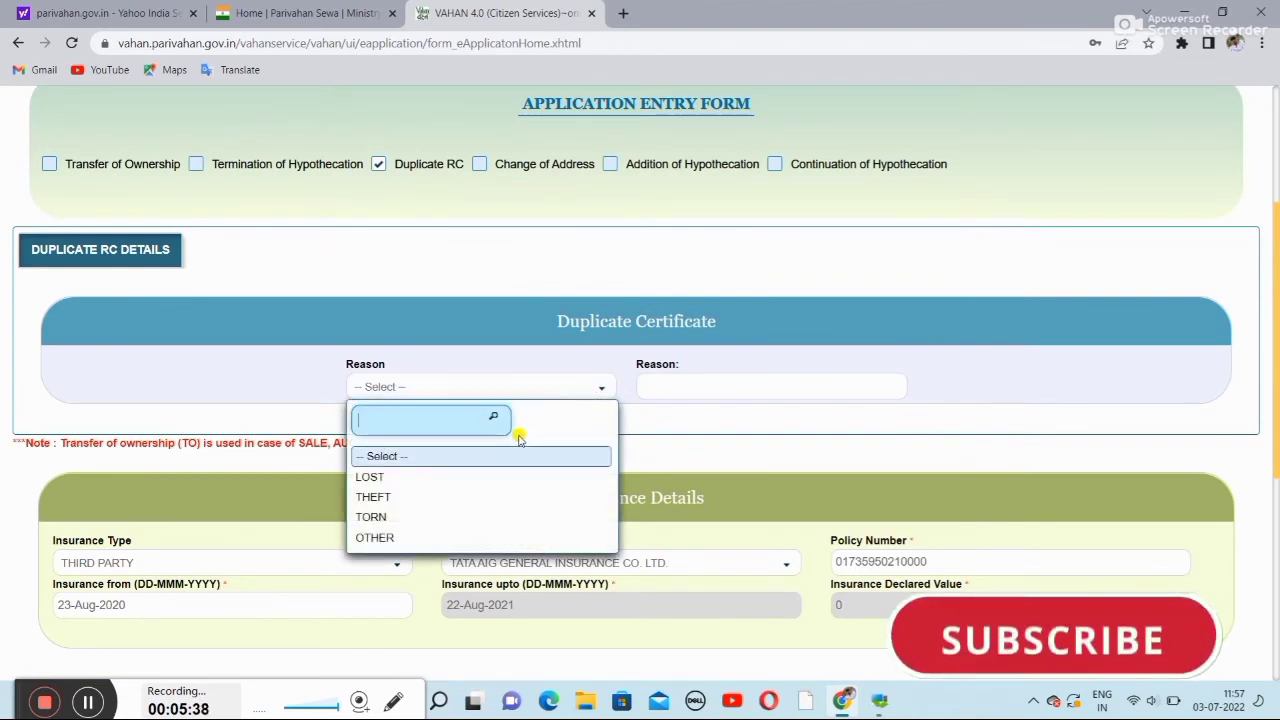
pyautogui.click(466, 538)
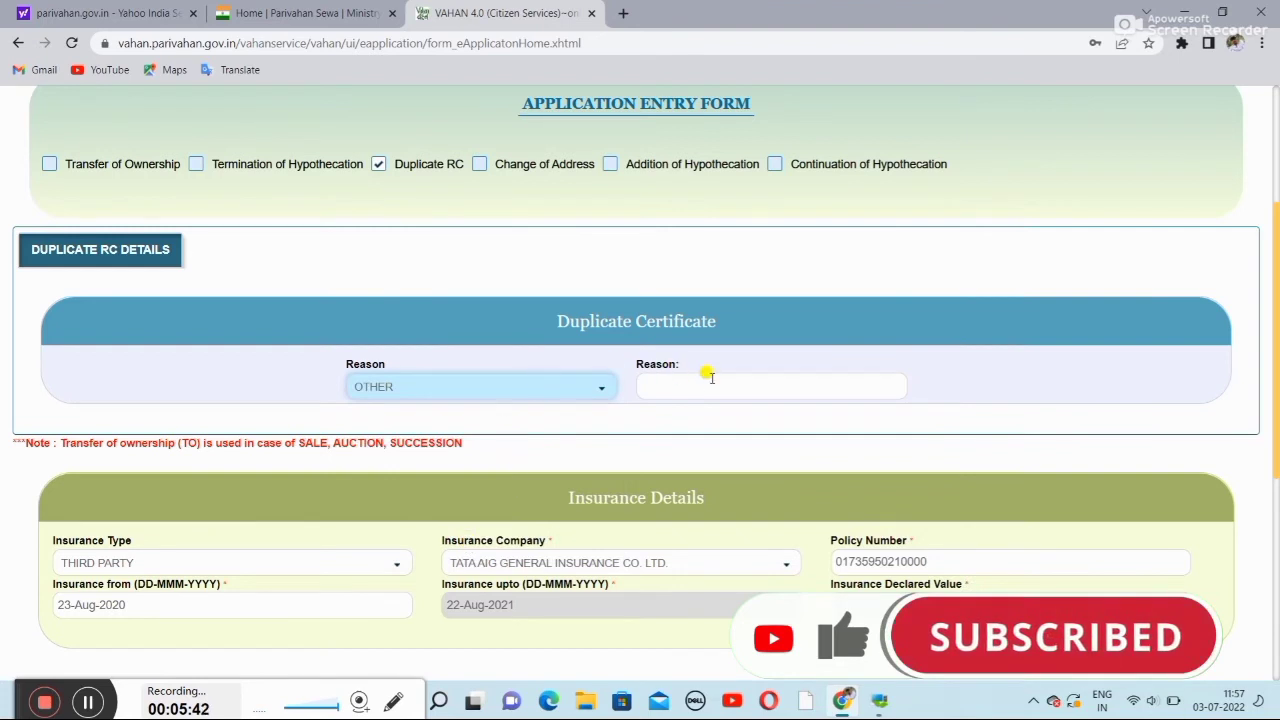
pyautogui.click(708, 388)
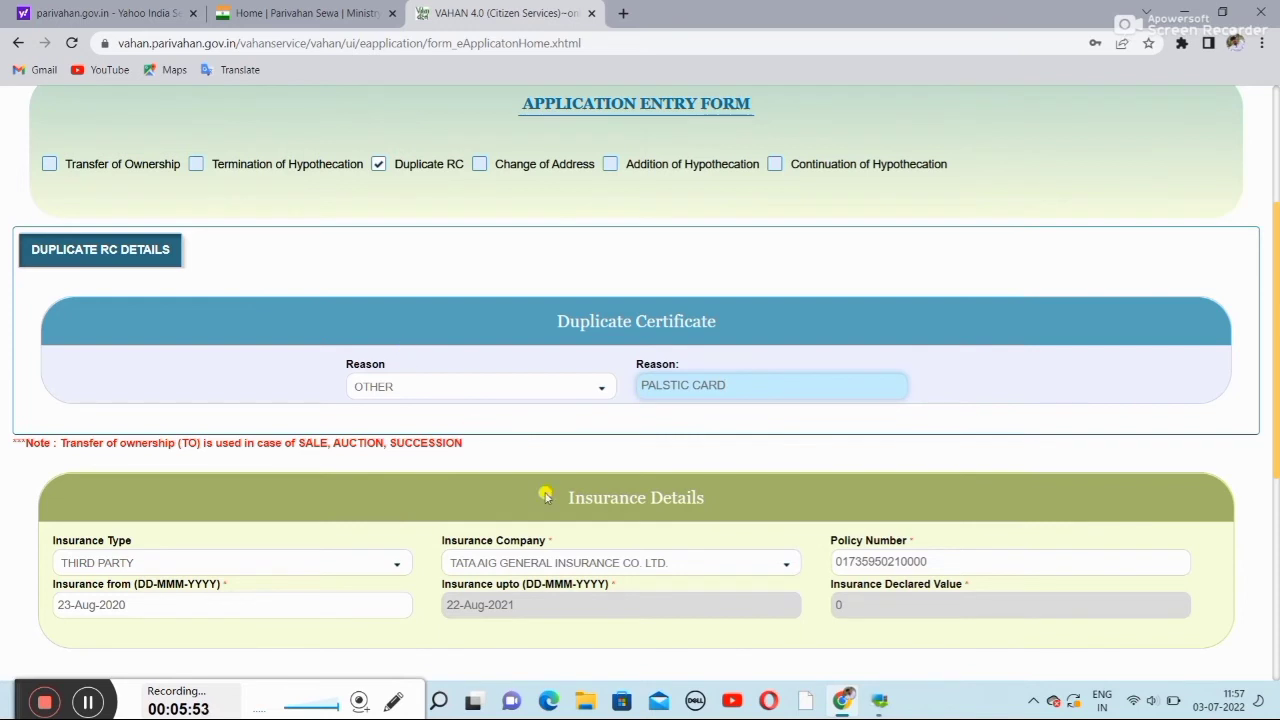
pyautogui.scroll(-2, 505, 527)
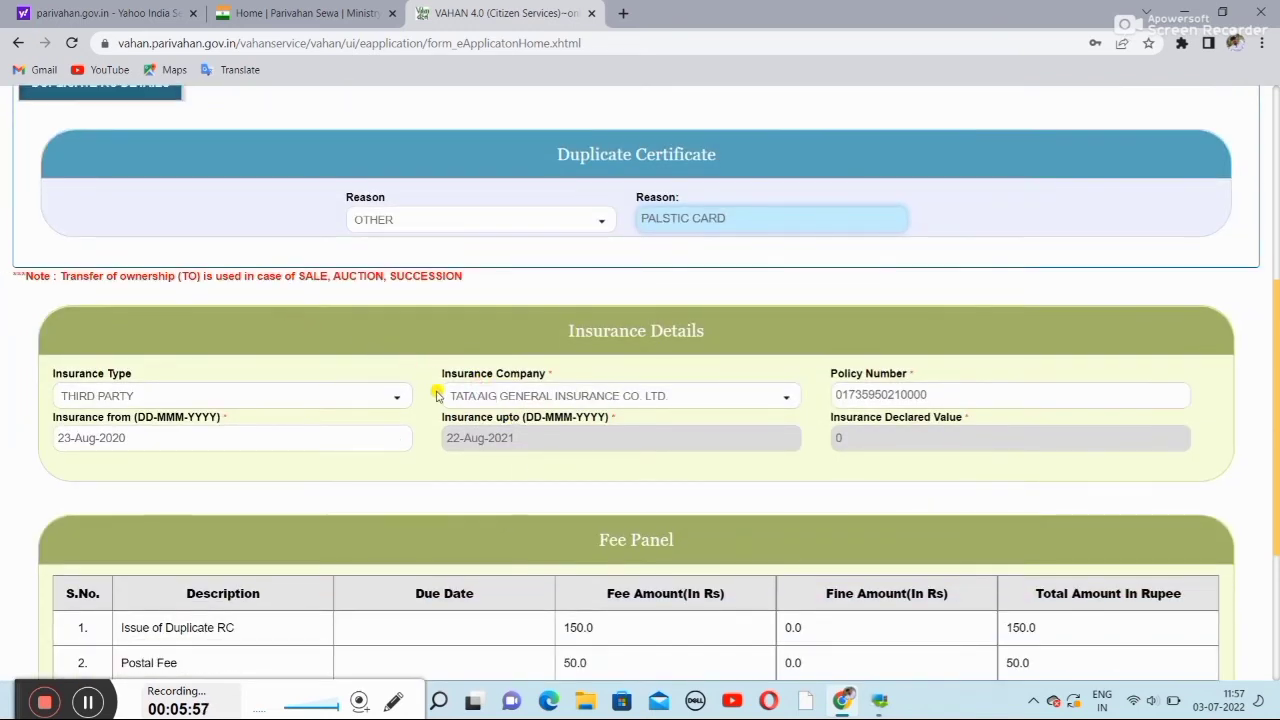
# - Scroll through the Fee Panel to review the charges totalling 412.0
pyautogui.scroll(-2, 437, 396)
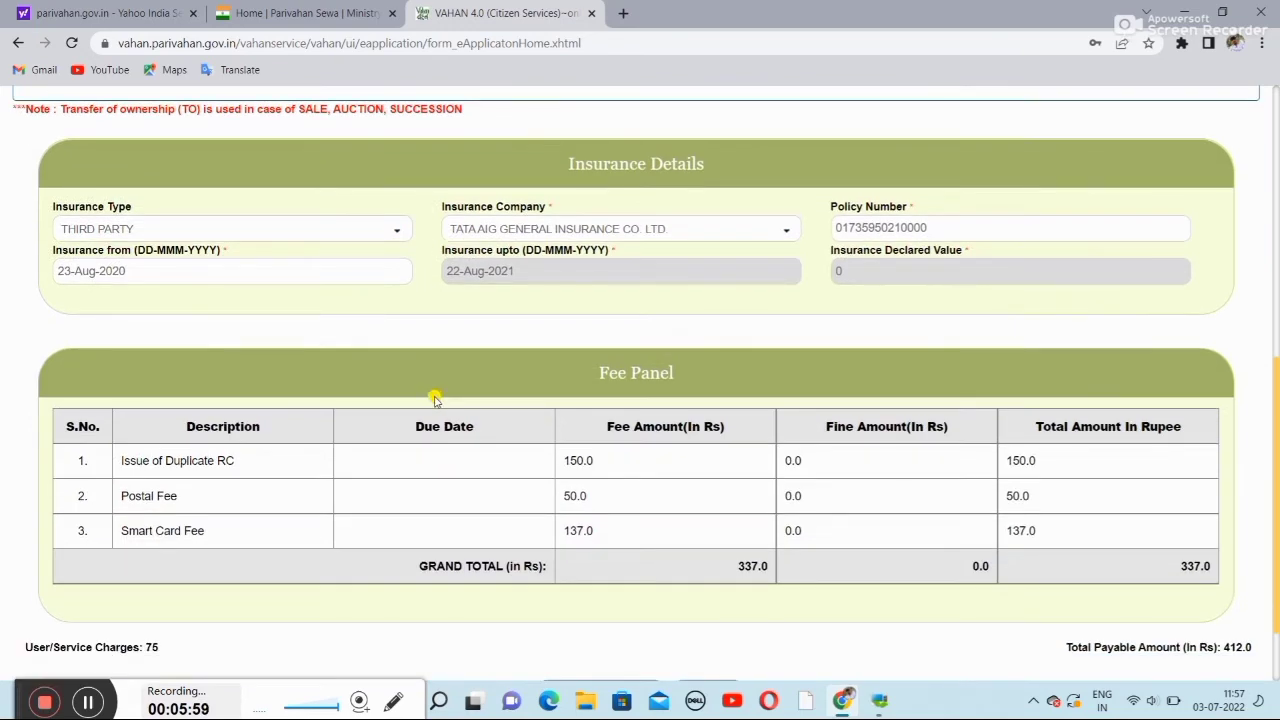
pyautogui.scroll(-1, 434, 410)
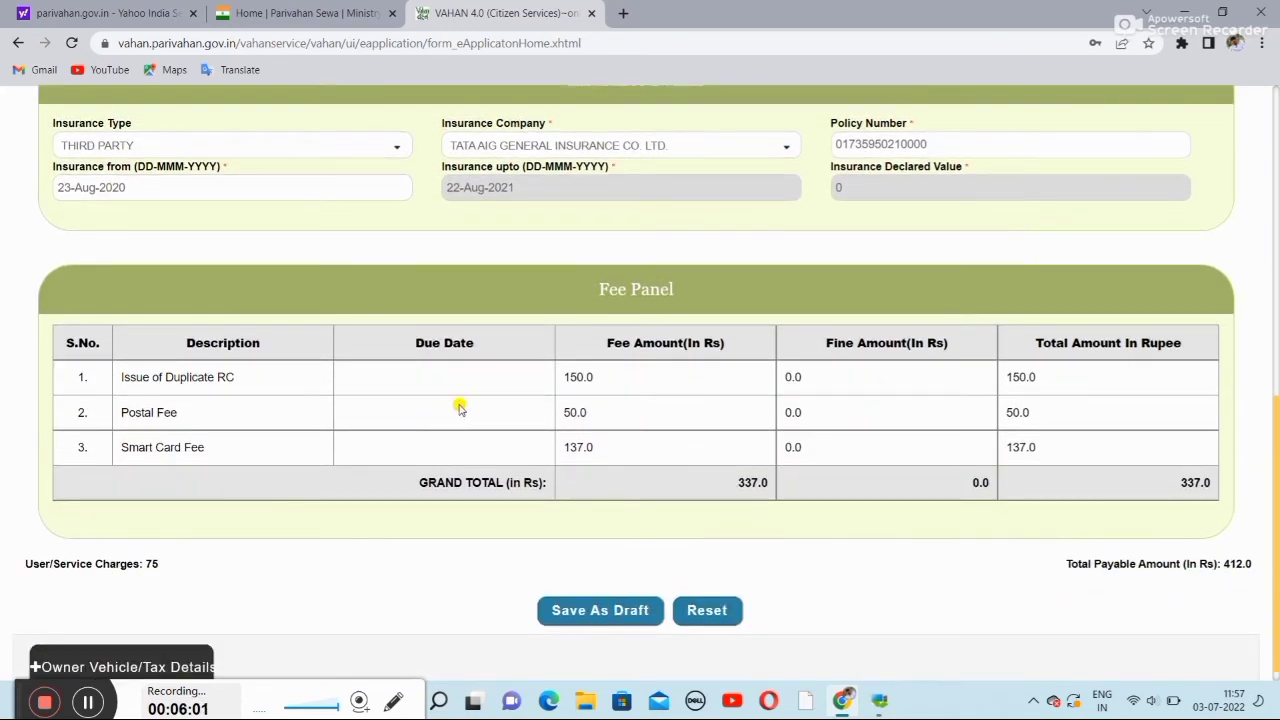
pyautogui.scroll(2, 408, 405)
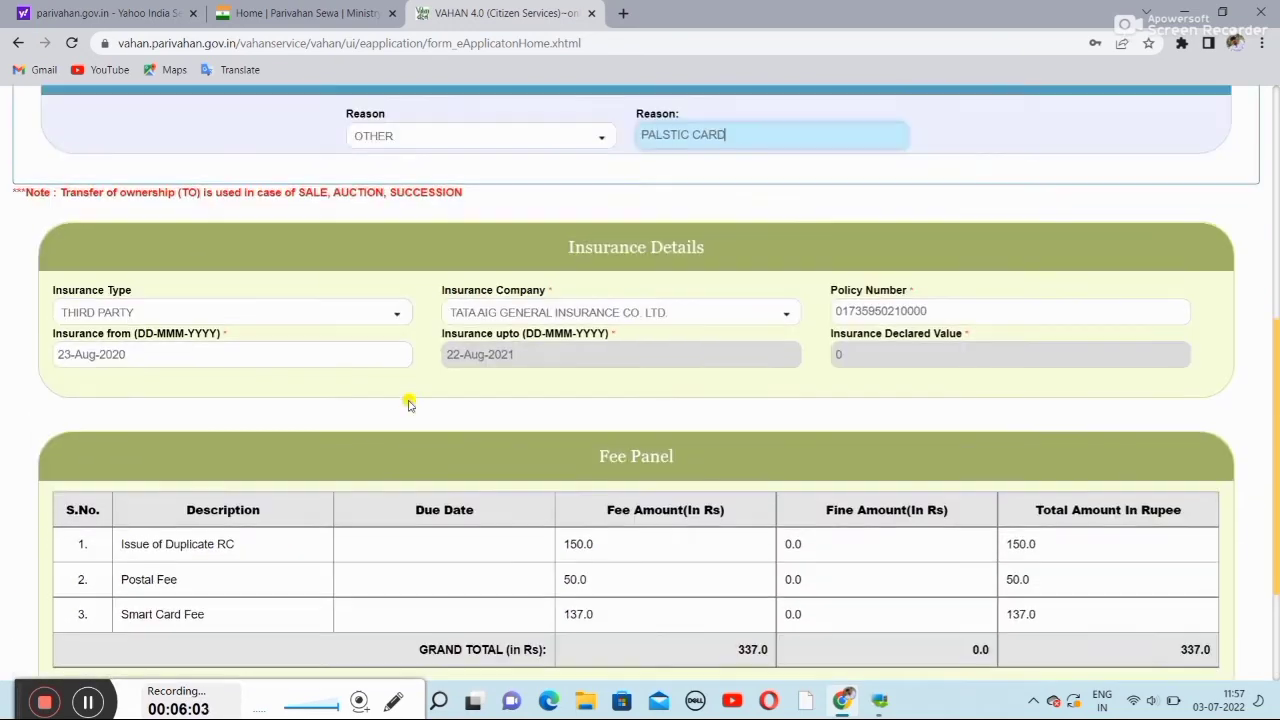
pyautogui.scroll(2, 625, 260)
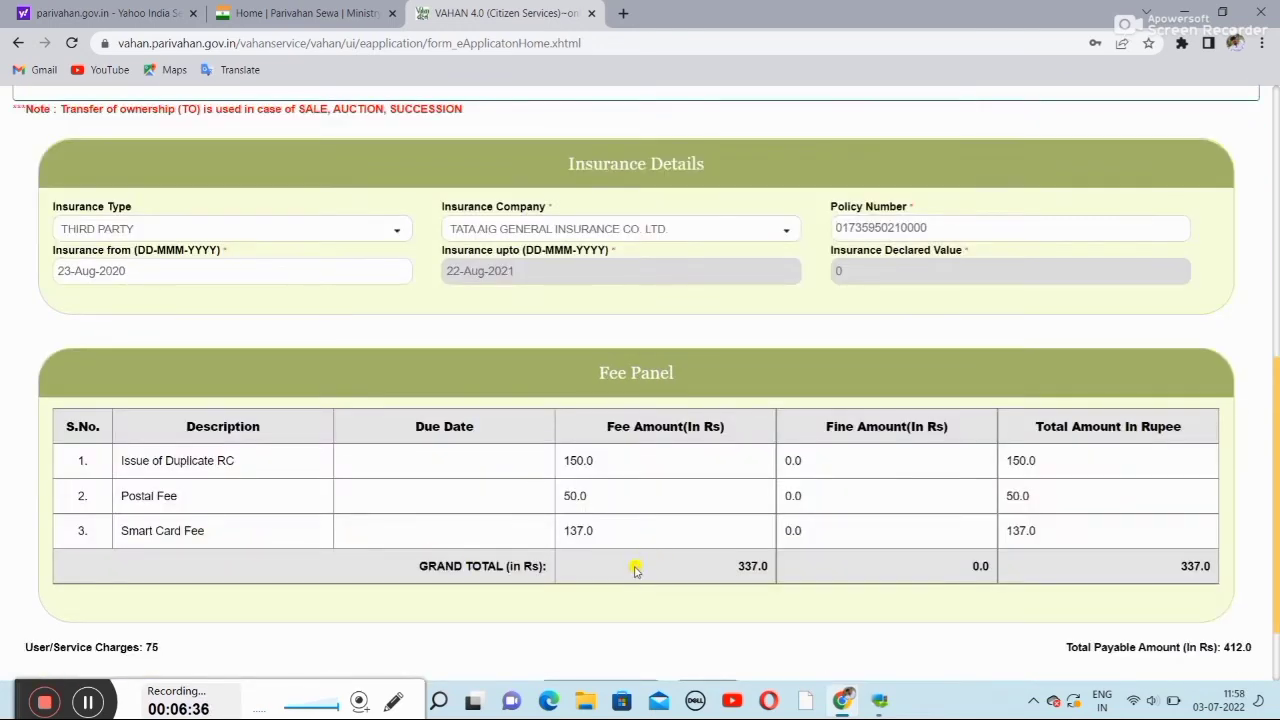
pyautogui.scroll(-1, 634, 568)
pyautogui.scroll(-1, 634, 568)
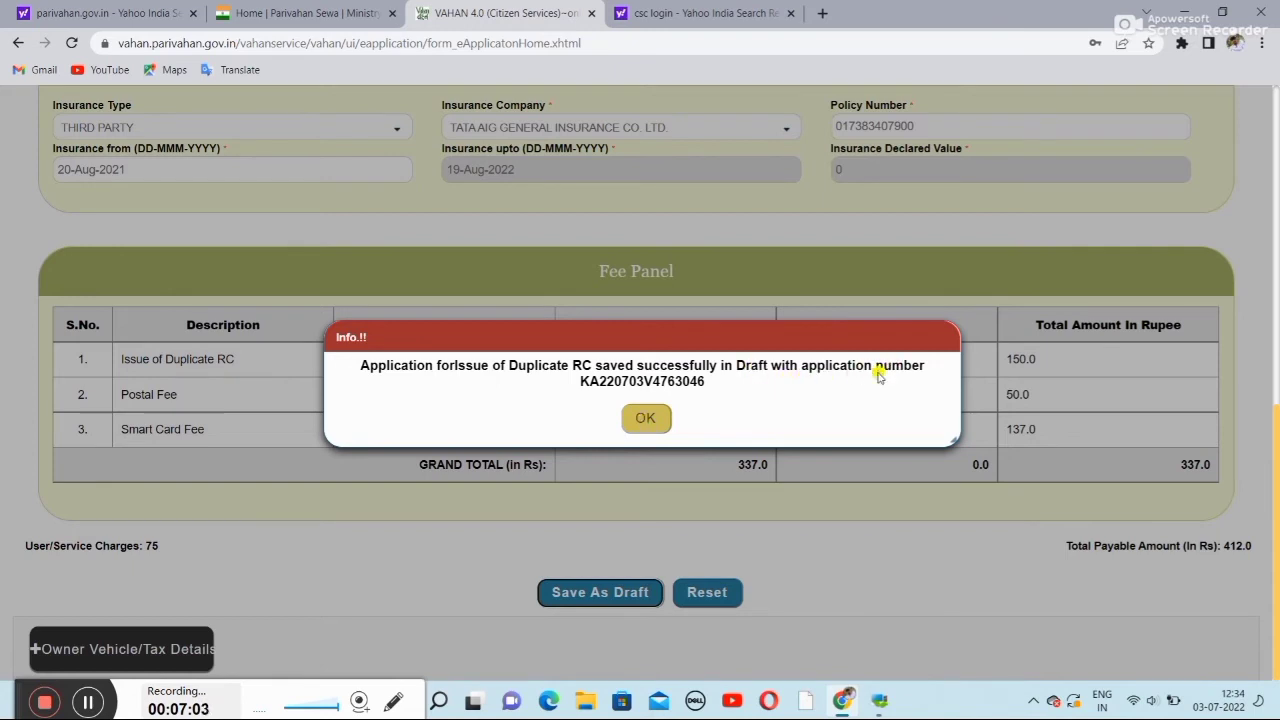
# - Acknowledge the draft notice, choose Pay Now, accept the instructions and confirm the Rs. 412 fee details
pyautogui.click(646, 420)
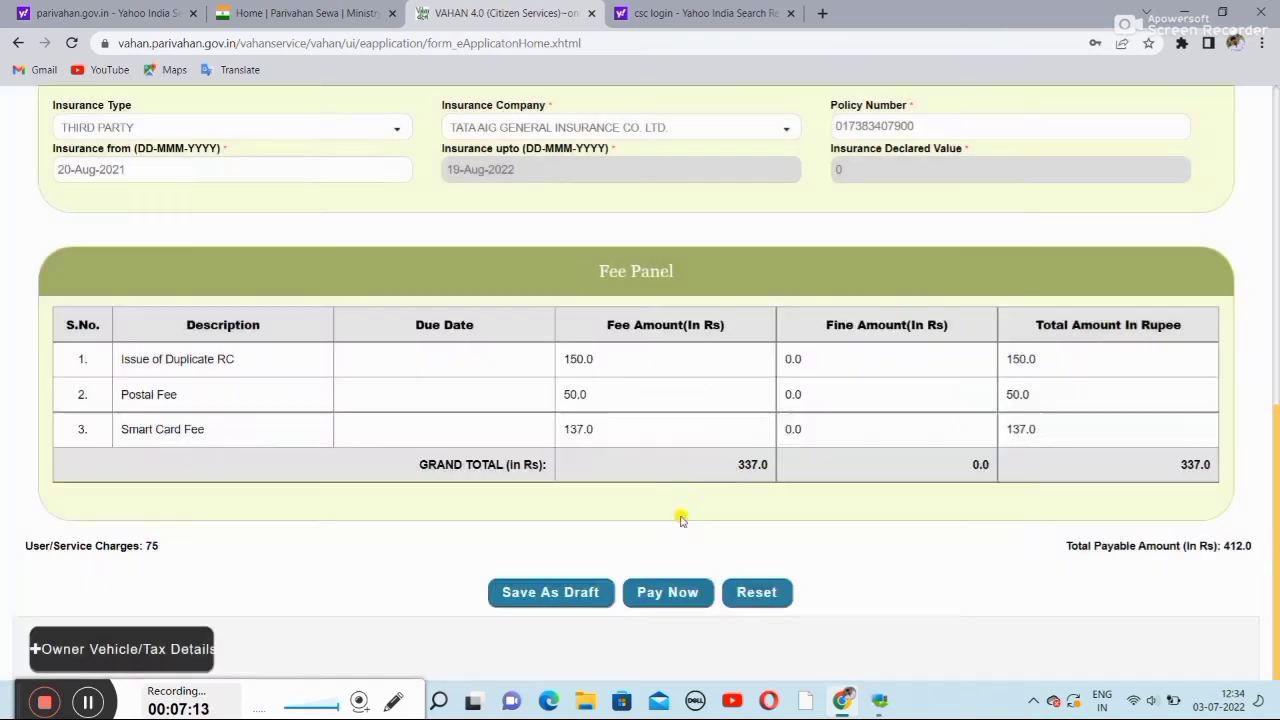
pyautogui.click(664, 594)
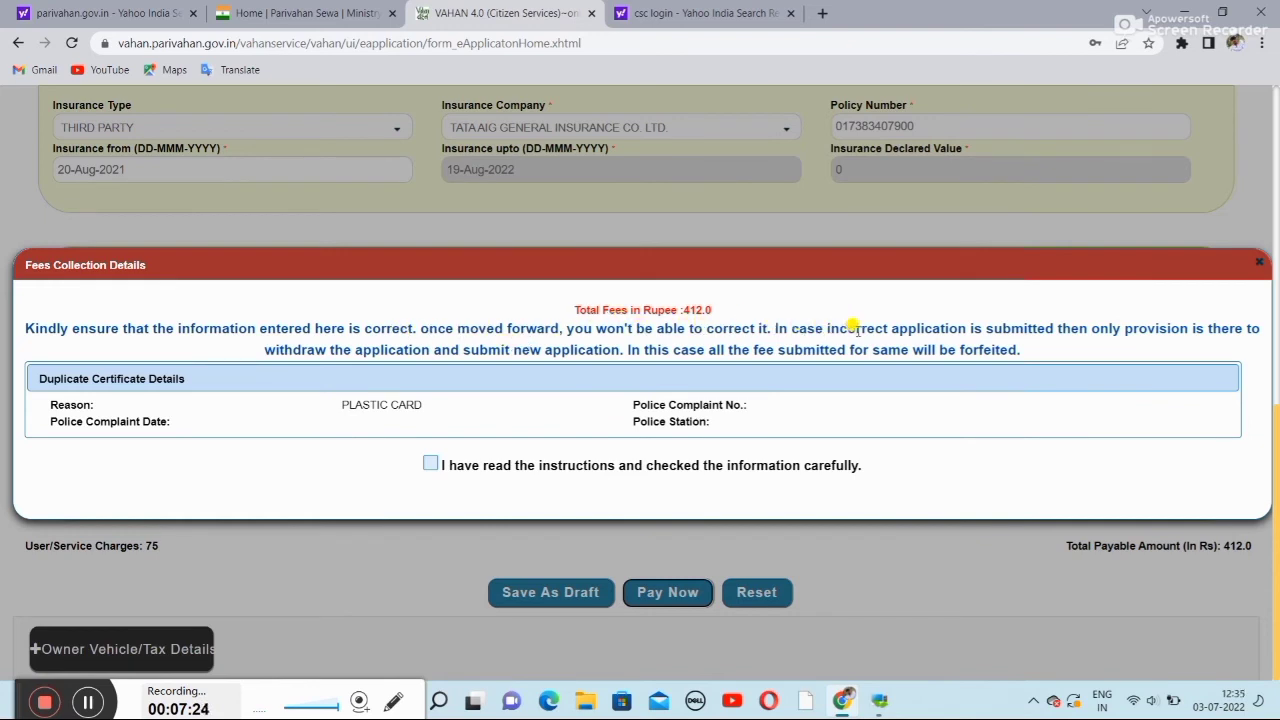
pyautogui.click(430, 463)
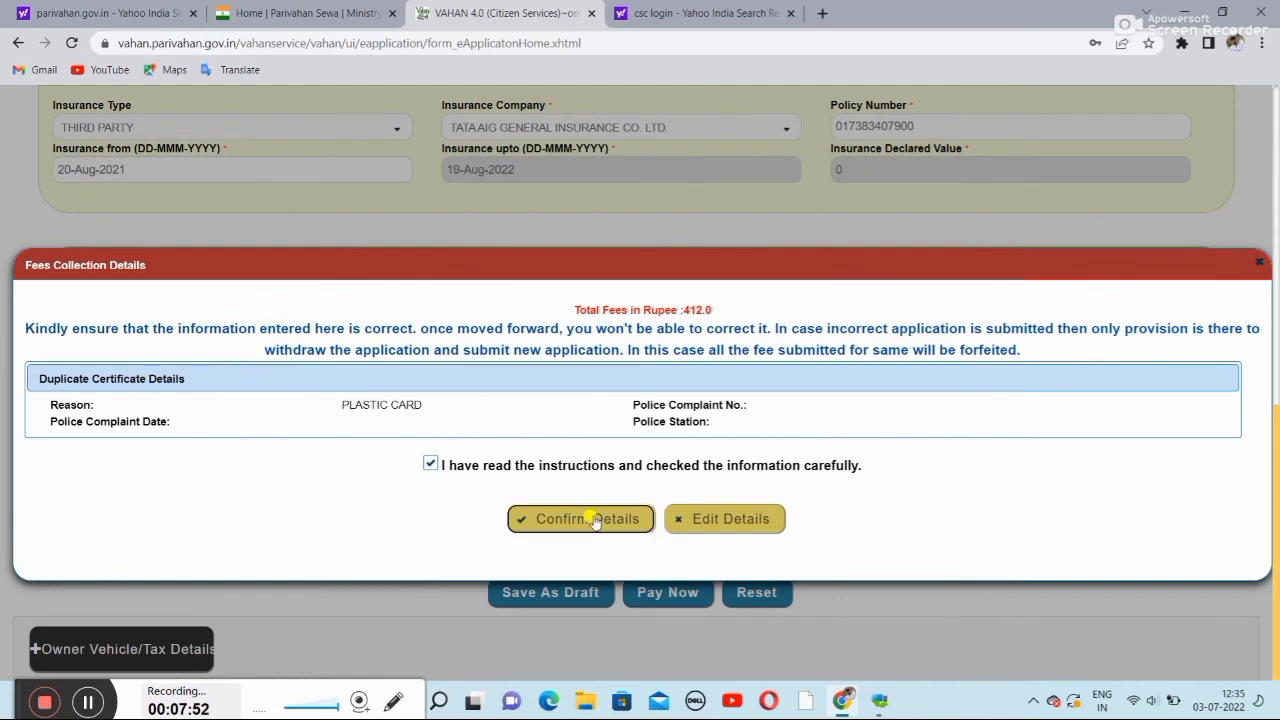
pyautogui.click(594, 520)
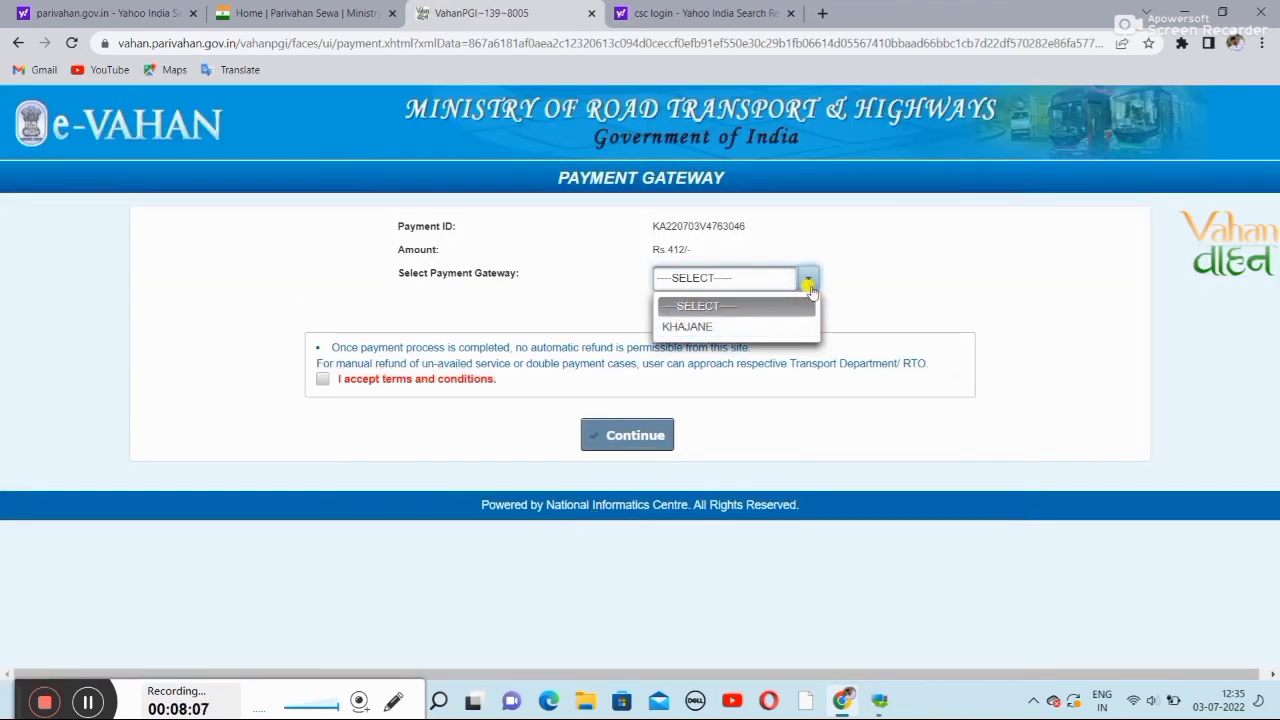
# - Select KHAJANE as the payment gateway, accept the terms and conditions, and continue
pyautogui.click(812, 280)
pyautogui.click(770, 283)
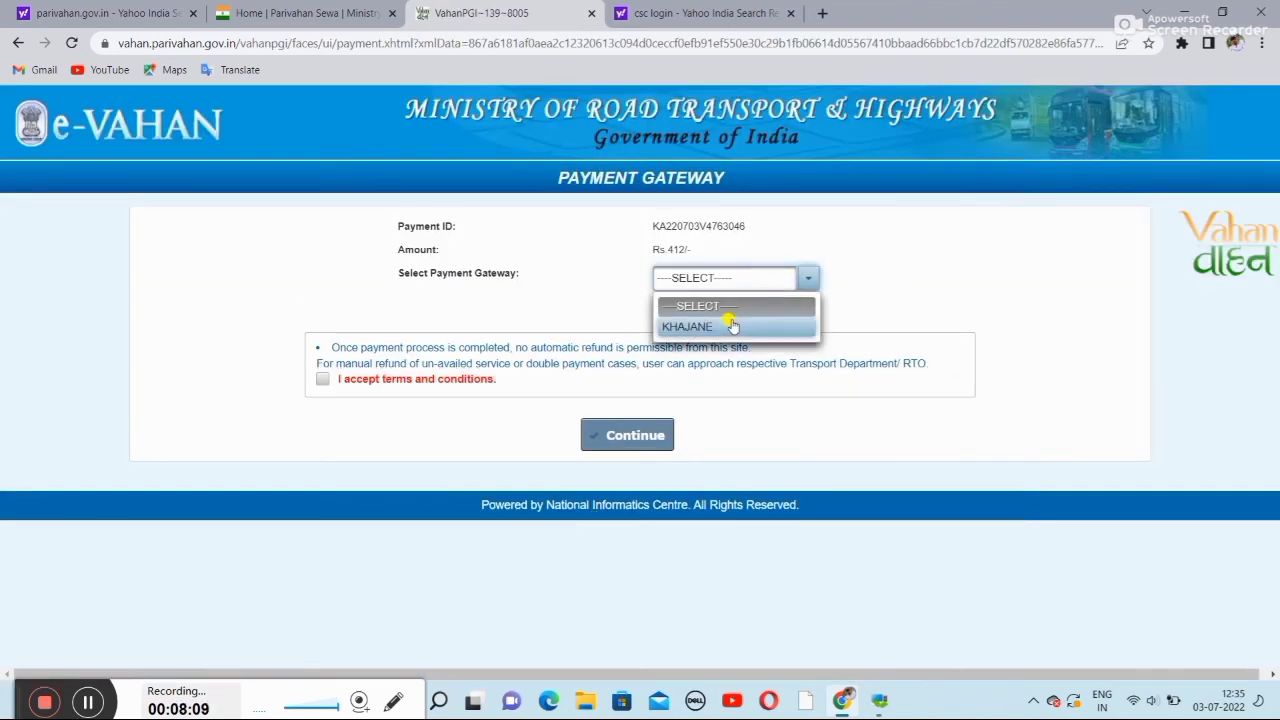
pyautogui.click(731, 323)
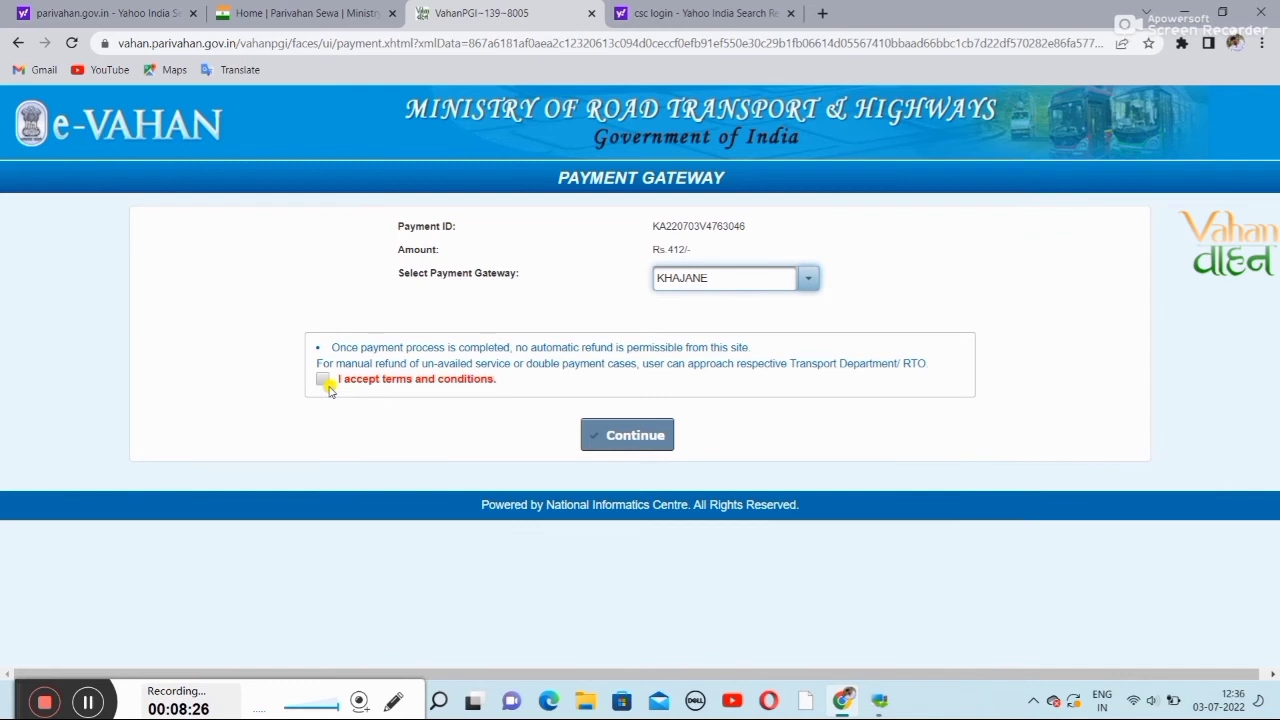
pyautogui.click(324, 380)
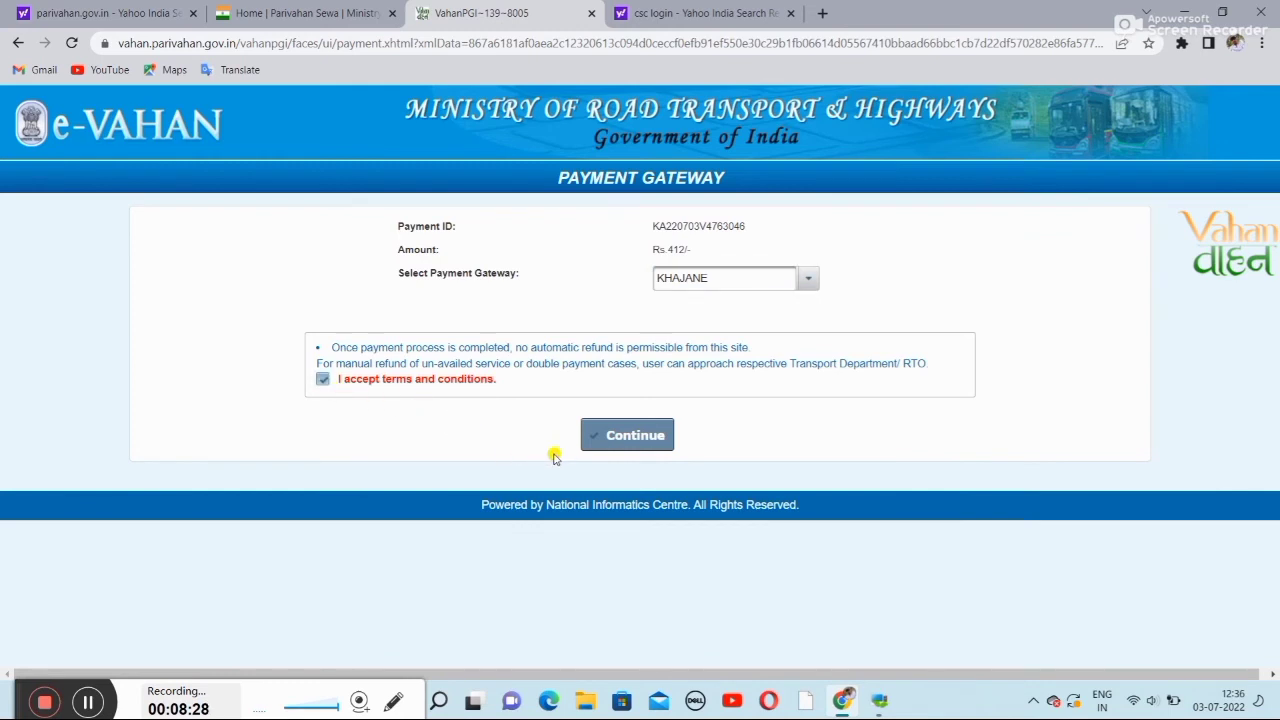
pyautogui.click(626, 437)
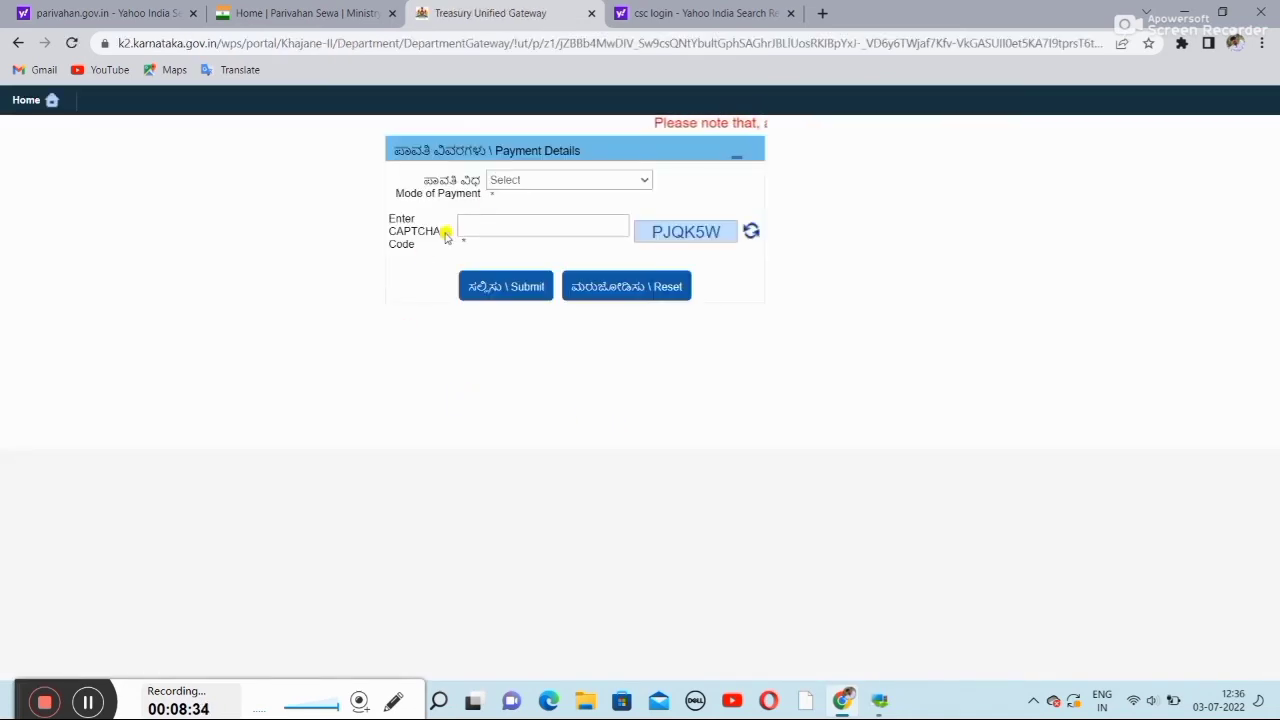
# - Pay by Debit Card/Credit Card through SBI e-Pay (CC/DC), accepting the chargeback terms, and submit
pyautogui.click(641, 182)
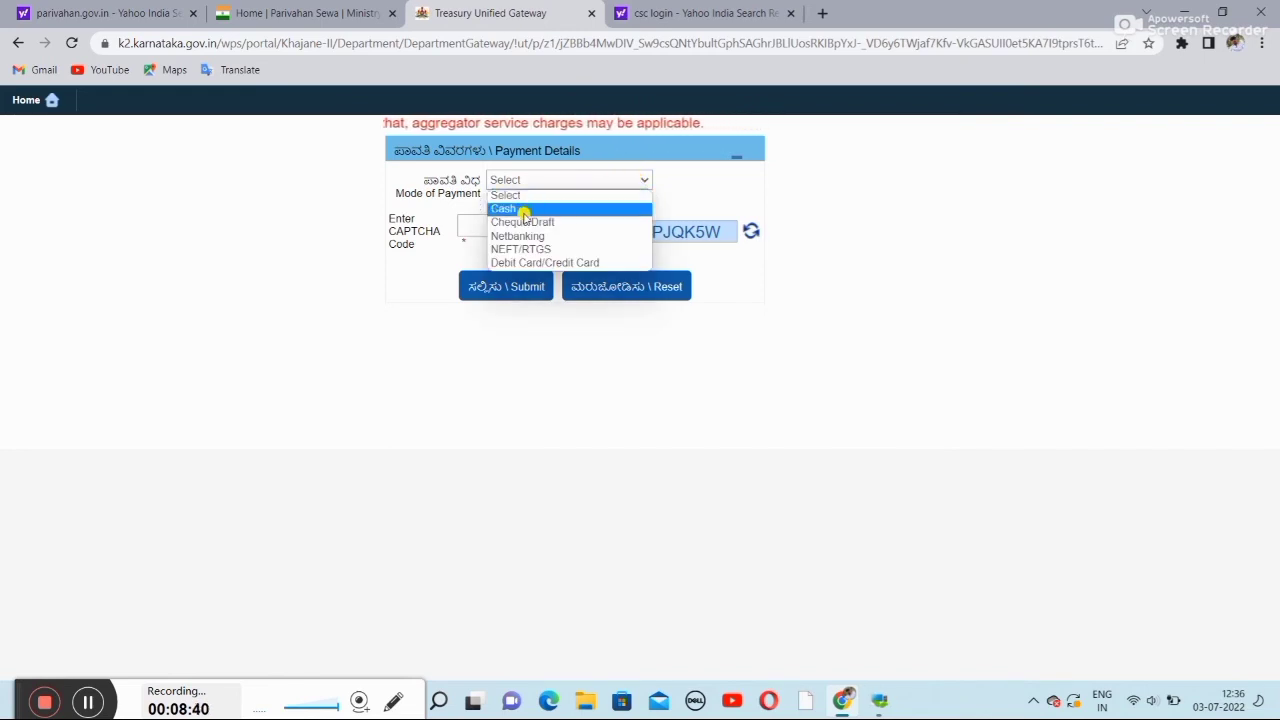
pyautogui.click(519, 263)
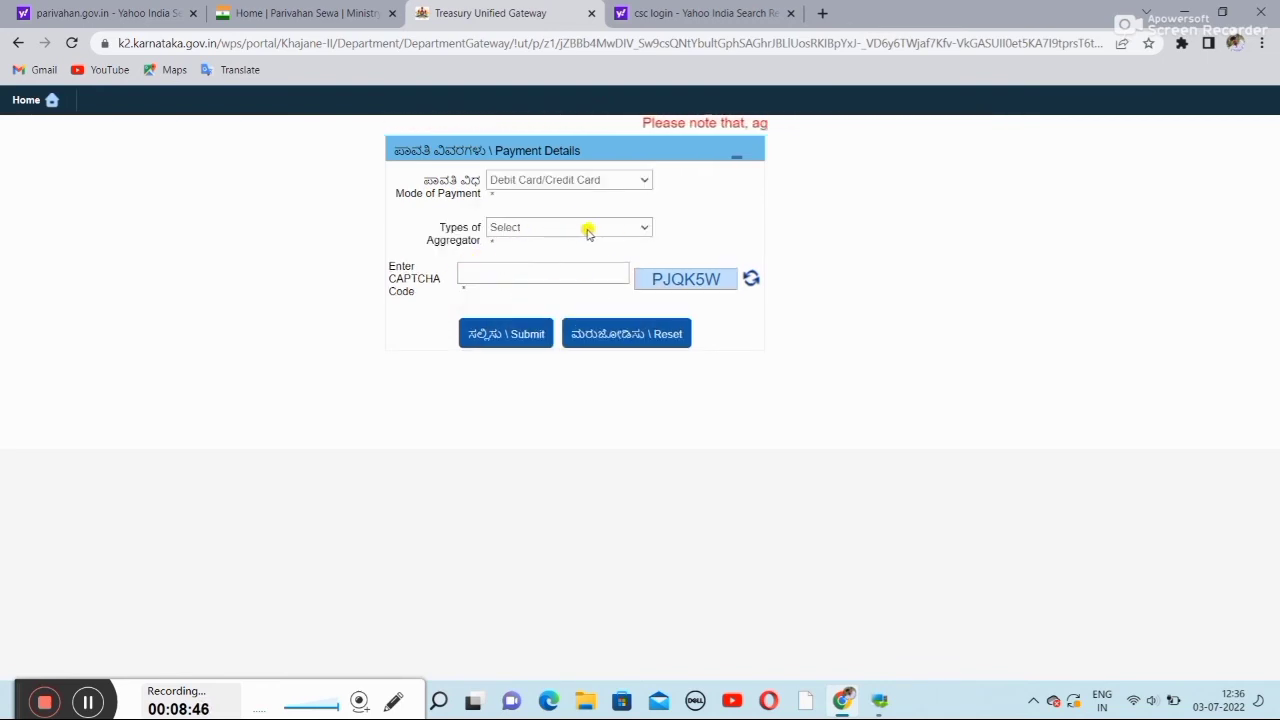
pyautogui.click(632, 229)
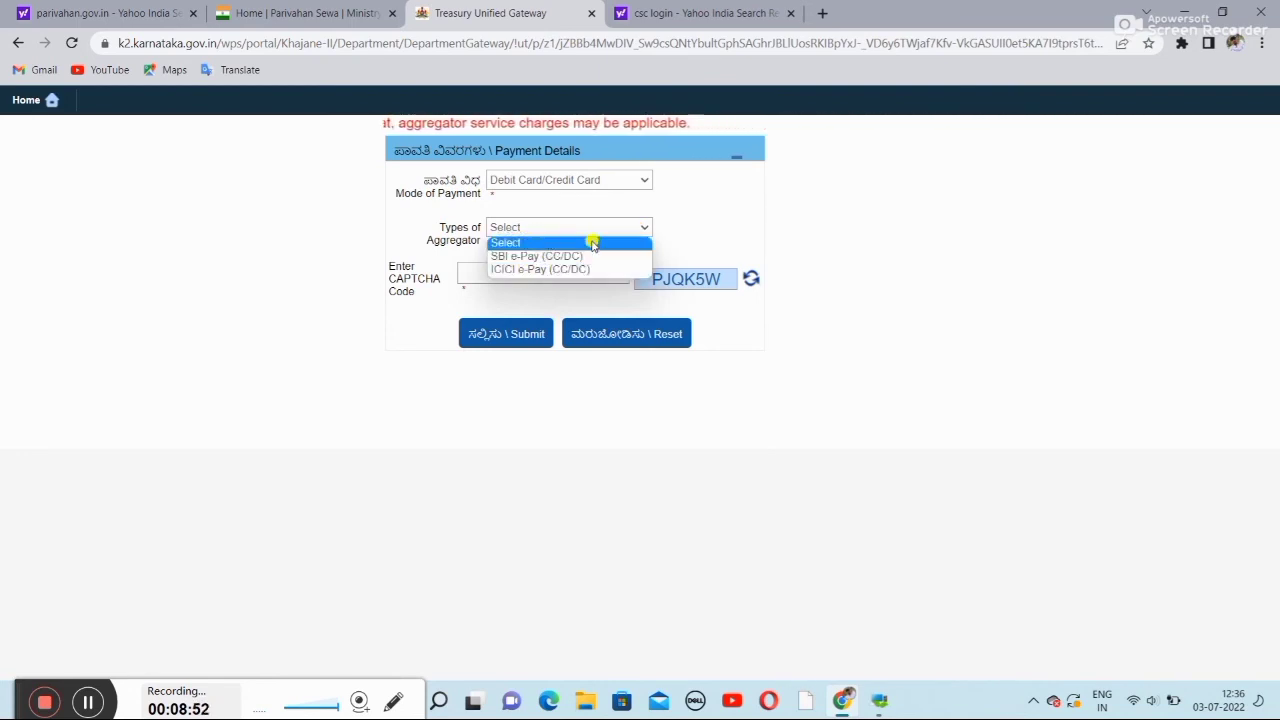
pyautogui.click(531, 257)
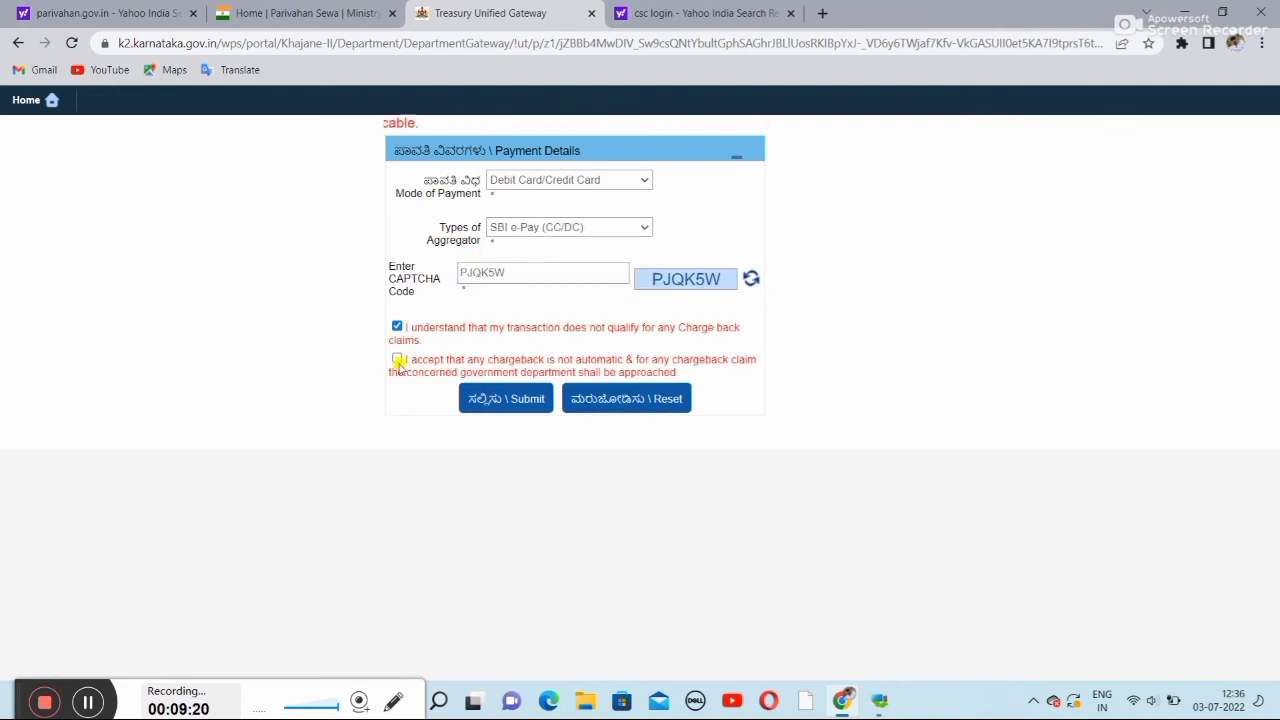
pyautogui.click(397, 359)
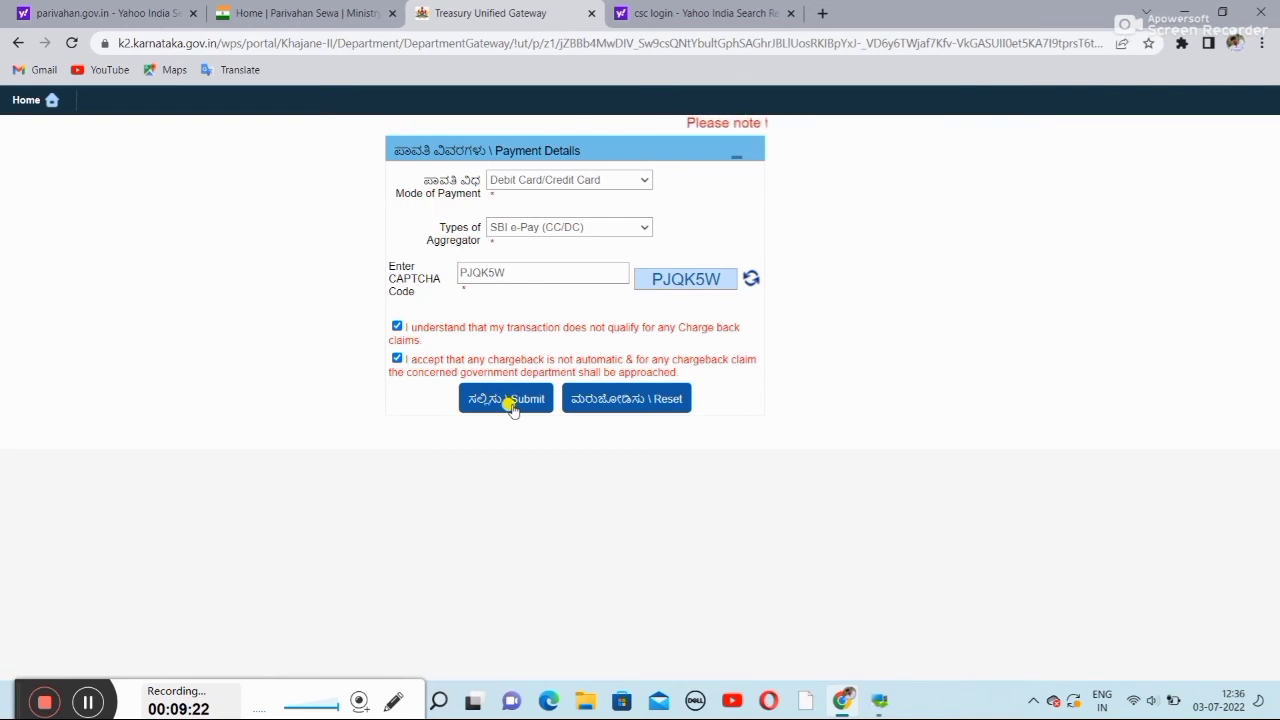
pyautogui.click(509, 404)
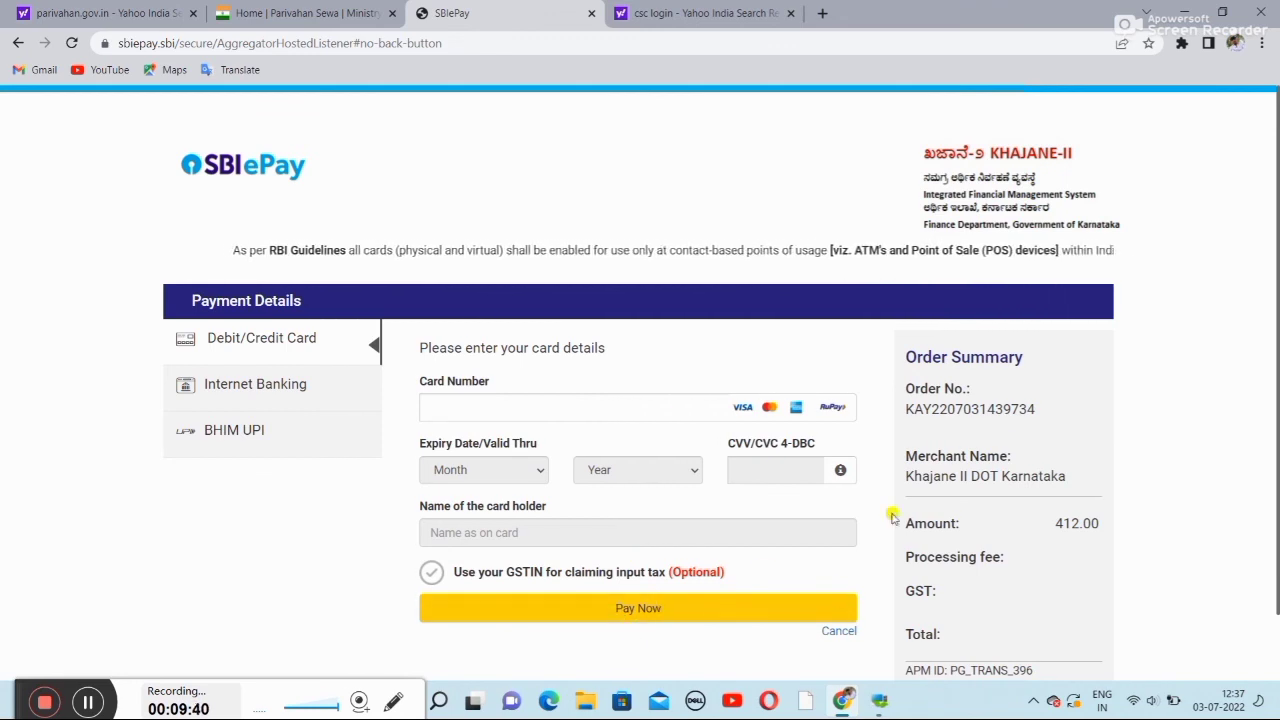
pyautogui.scroll(-1, 720, 580)
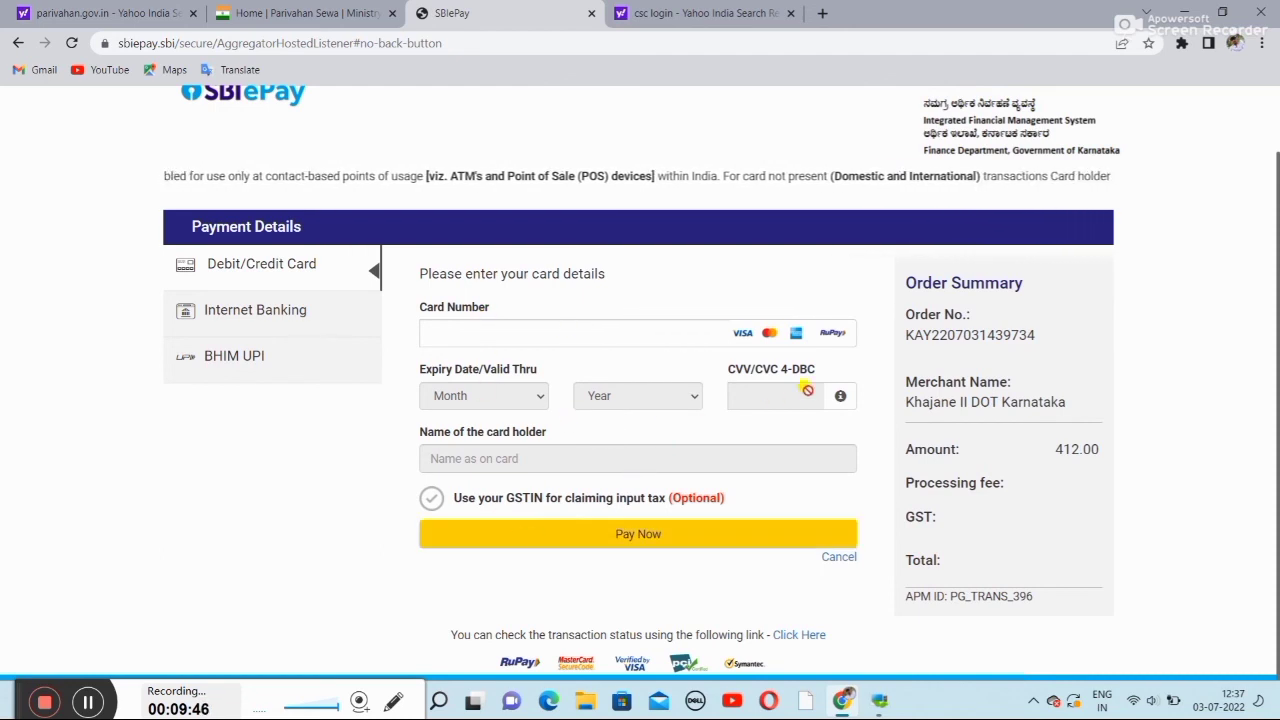
pyautogui.click(621, 532)
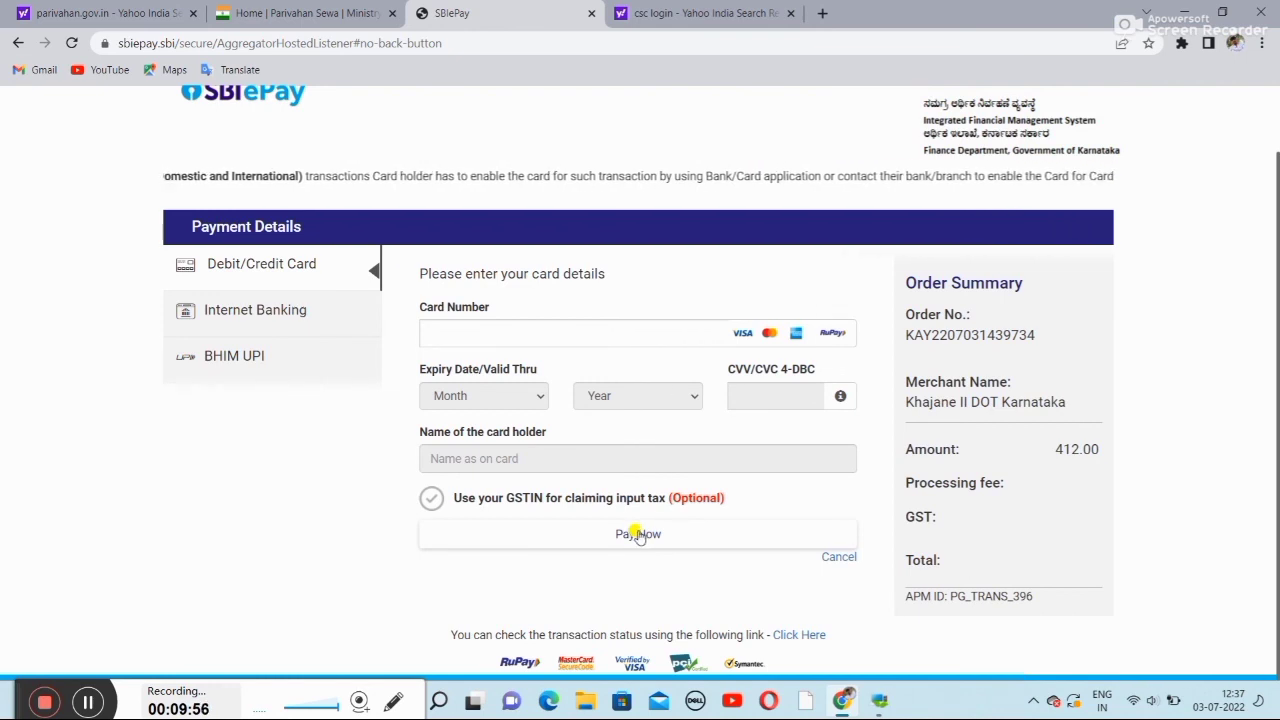
pyautogui.click(617, 541)
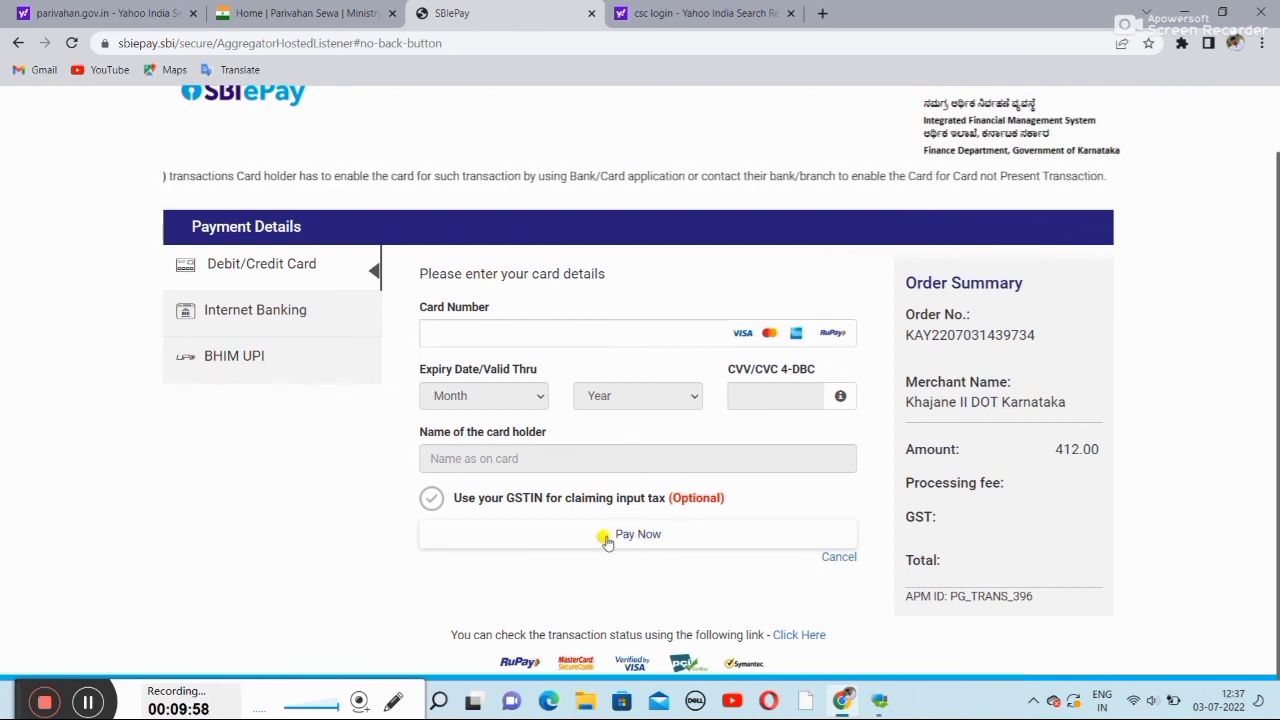